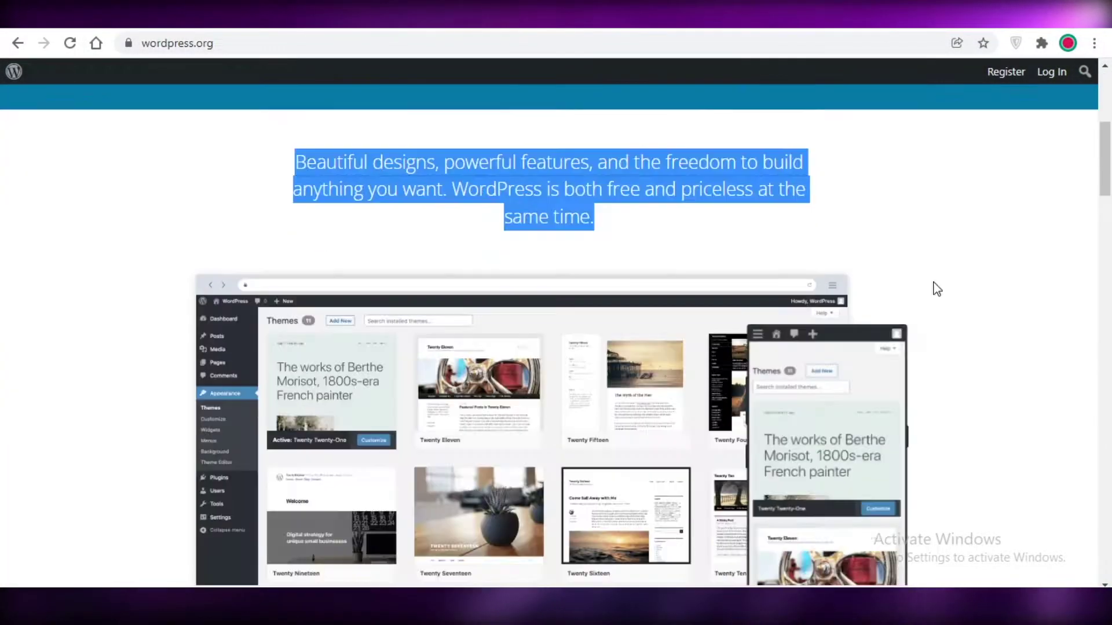
- Scroll up and down the wordpress.org homepage to review its features overview
scroll(936, 288, down, 8)
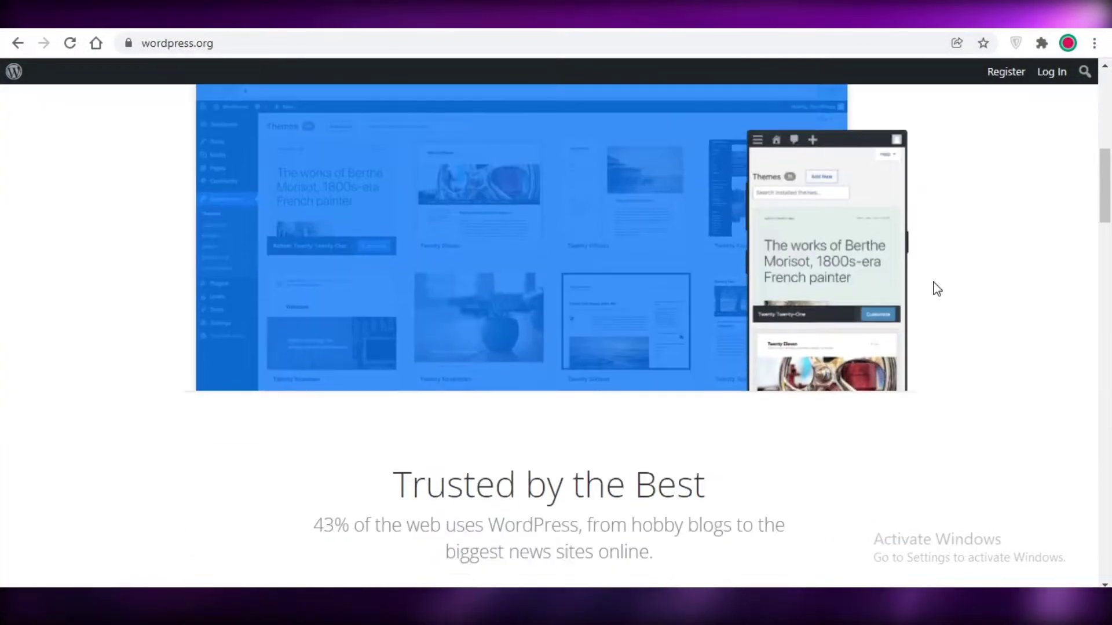
scroll(994, 220, down, 20)
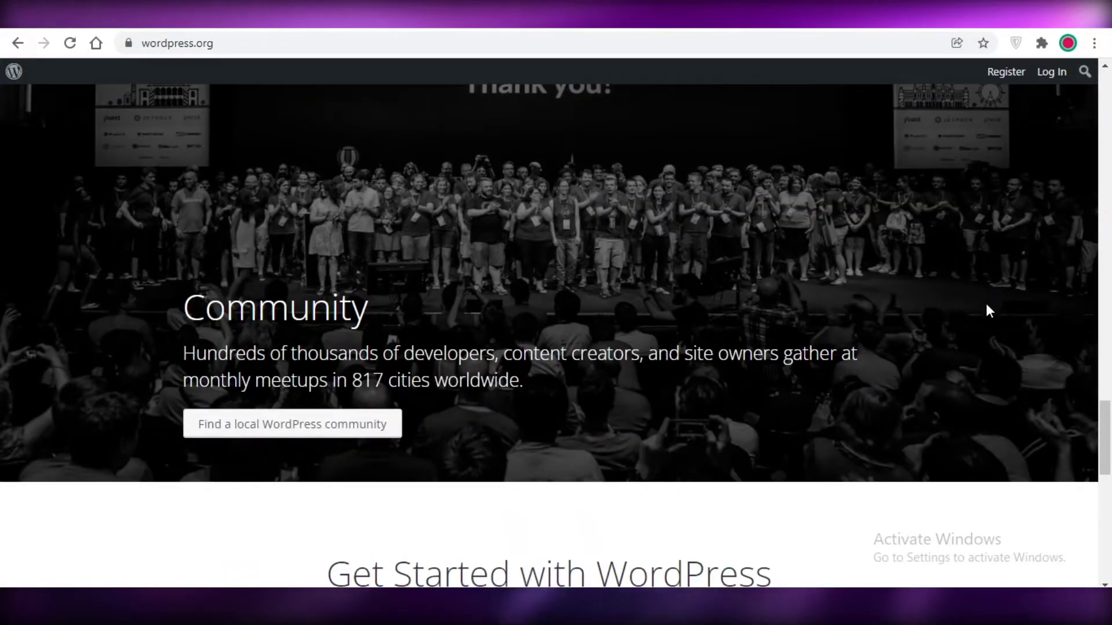
scroll(986, 310, up, 7)
scroll(988, 312, down, 4)
scroll(985, 307, up, 20)
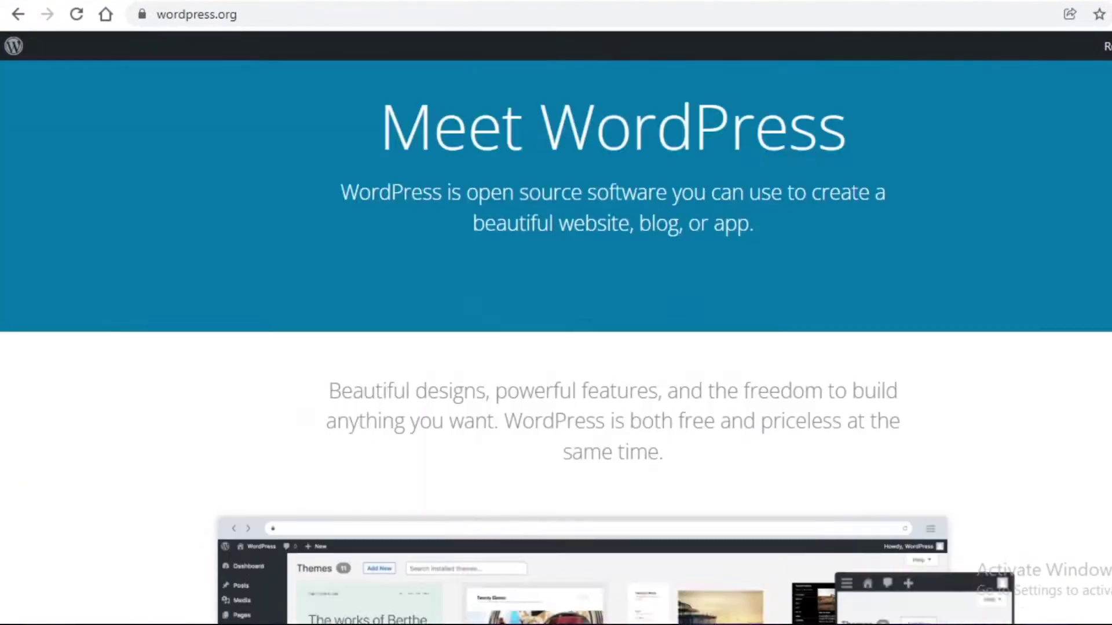
scroll(1054, 380, up, 3)
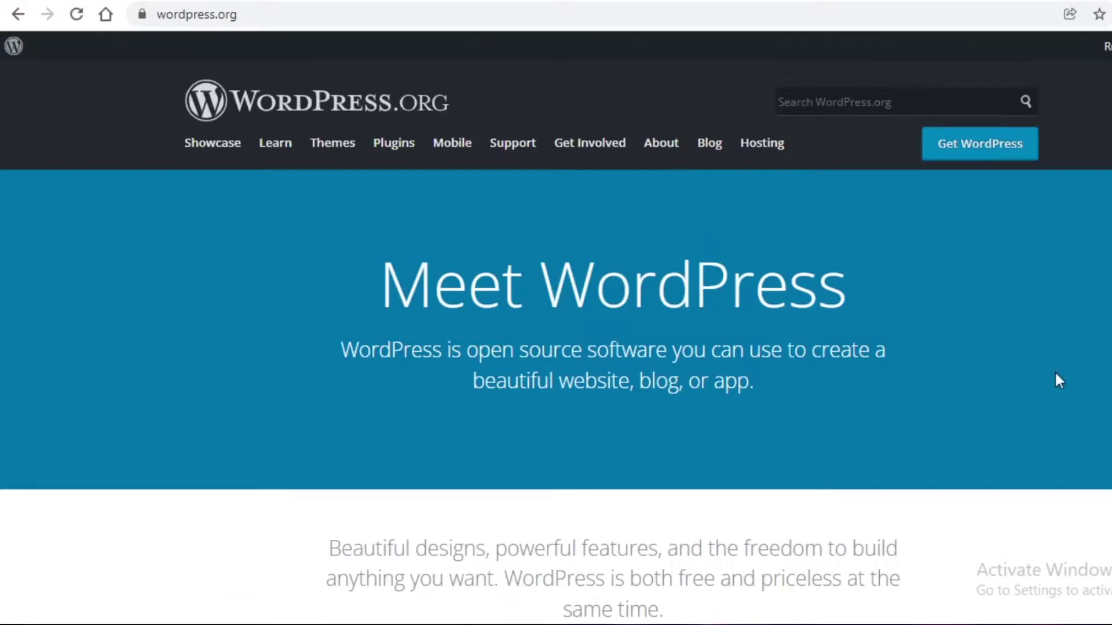
scroll(186, 245, down, 18)
scroll(317, 235, up, 11)
scroll(362, 258, up, 8)
scroll(364, 260, down, 3)
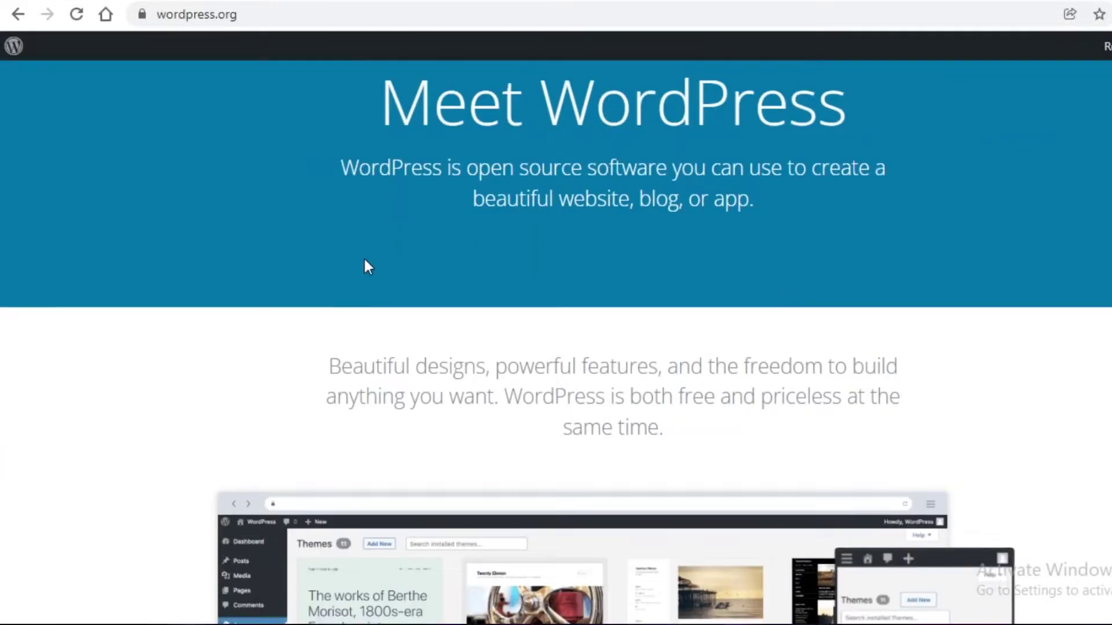
scroll(645, 187, down, 20)
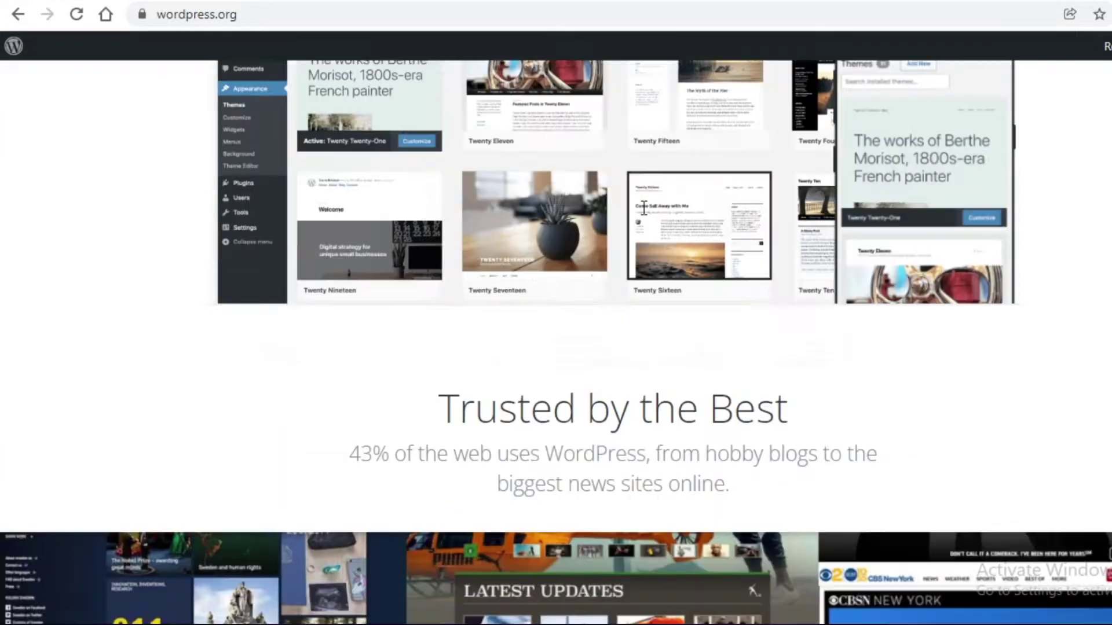
scroll(641, 215, up, 10)
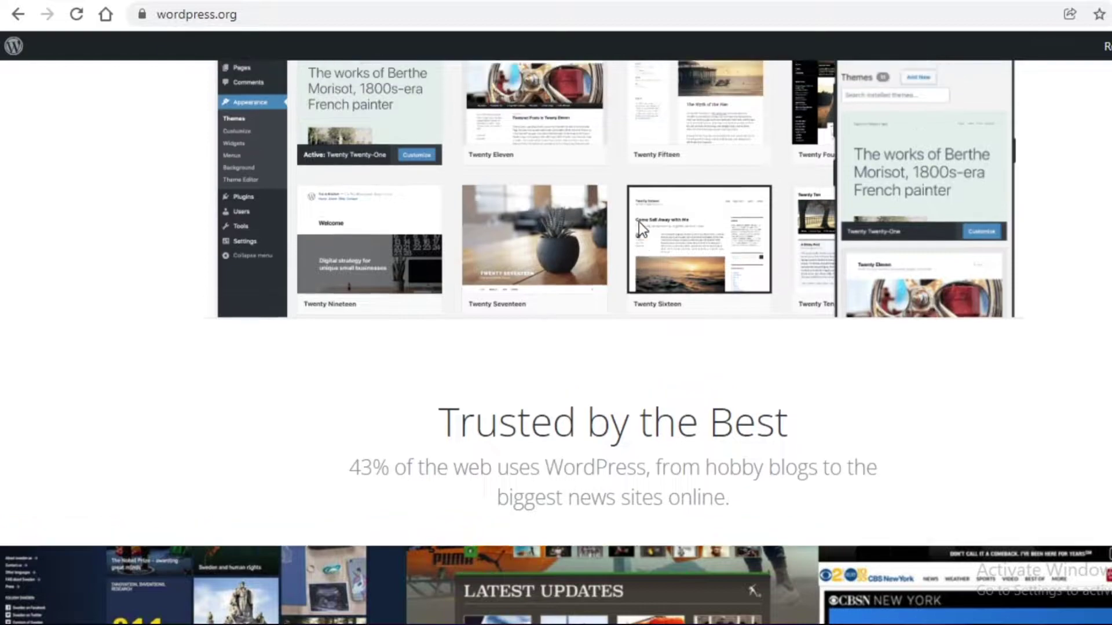
scroll(643, 223, up, 10)
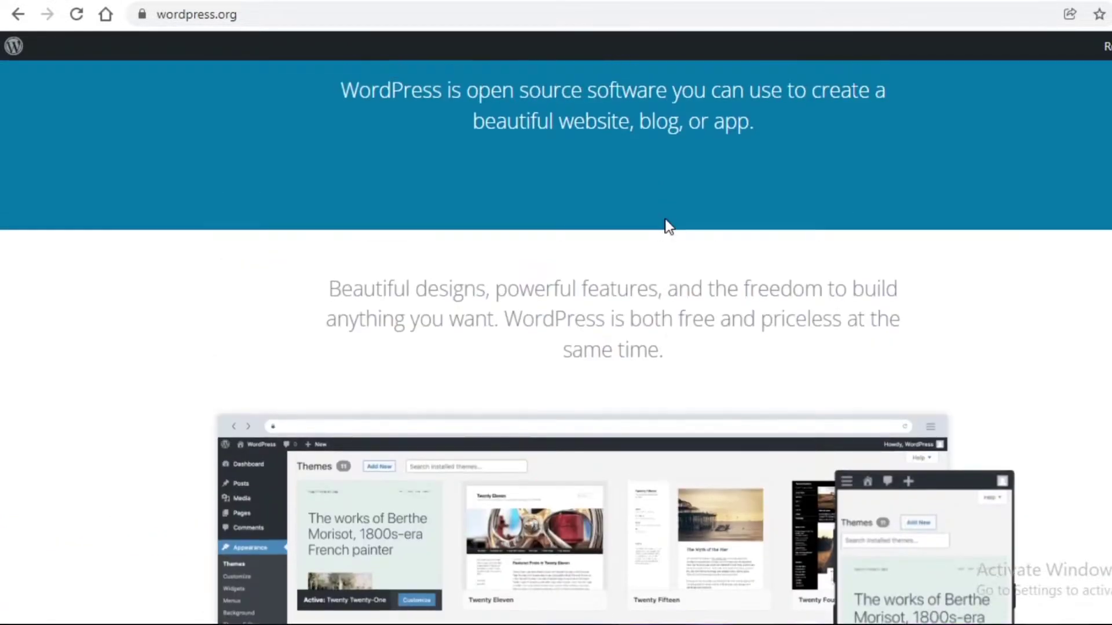
scroll(658, 240, down, 10)
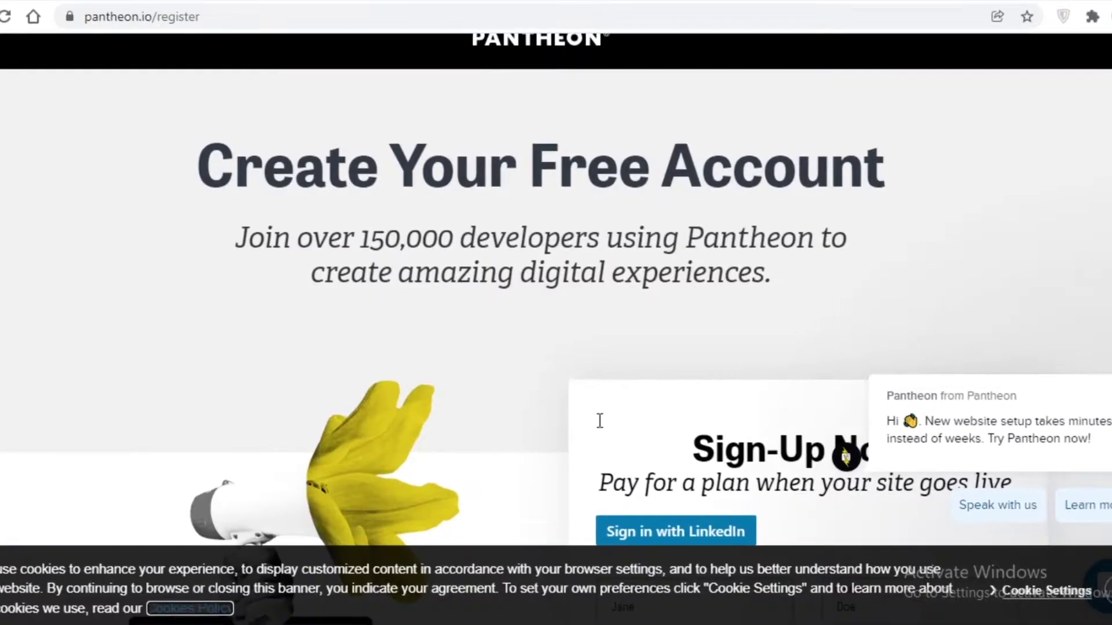
- Scroll through Pantheon's register page and its Sign-Up Now form for a free account
scroll(548, 519, up, 2)
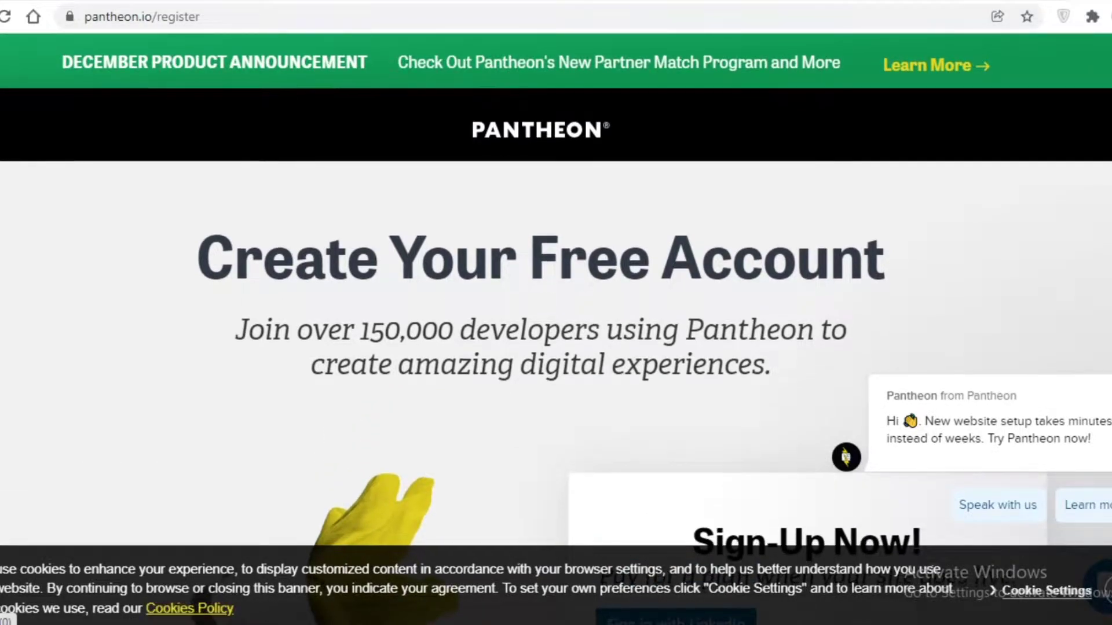
scroll(1107, 110, down, 1)
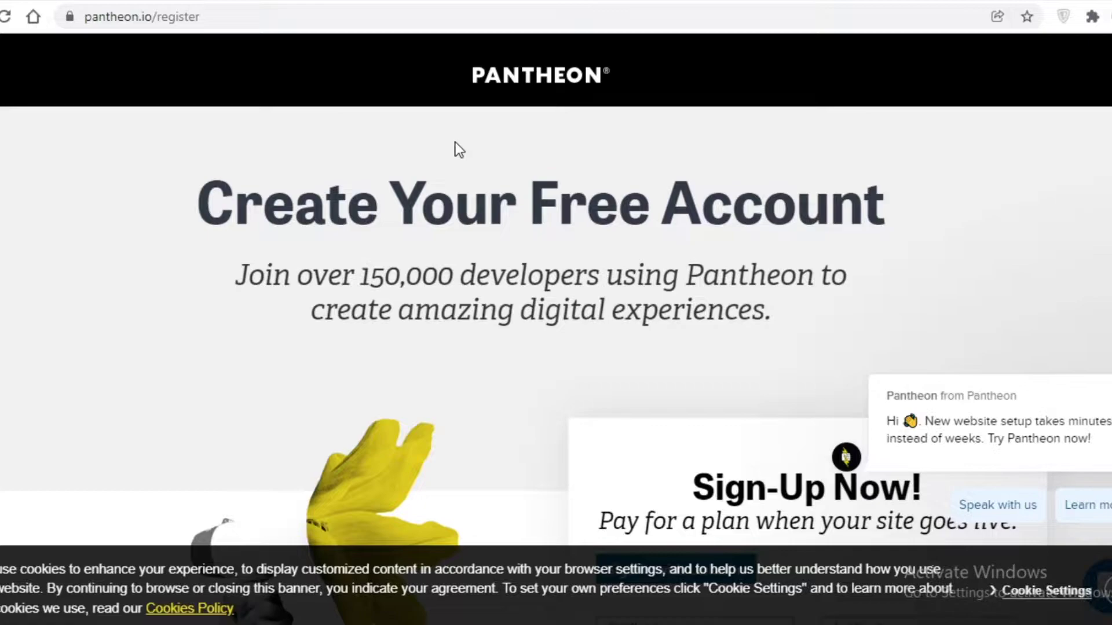
scroll(455, 149, down, 10)
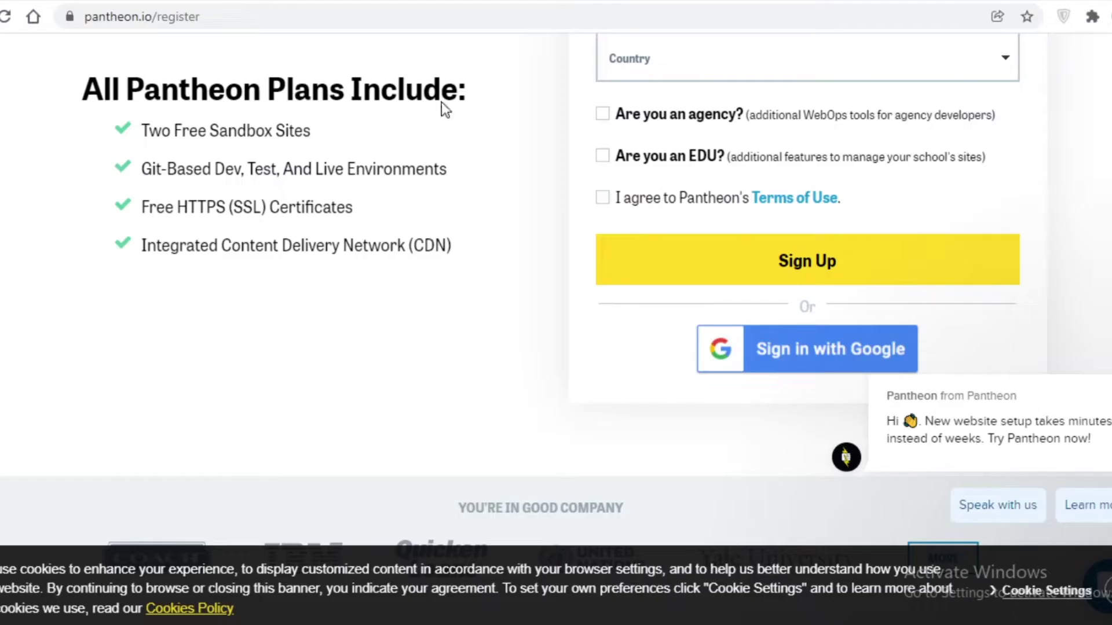
scroll(42, 207, up, 8)
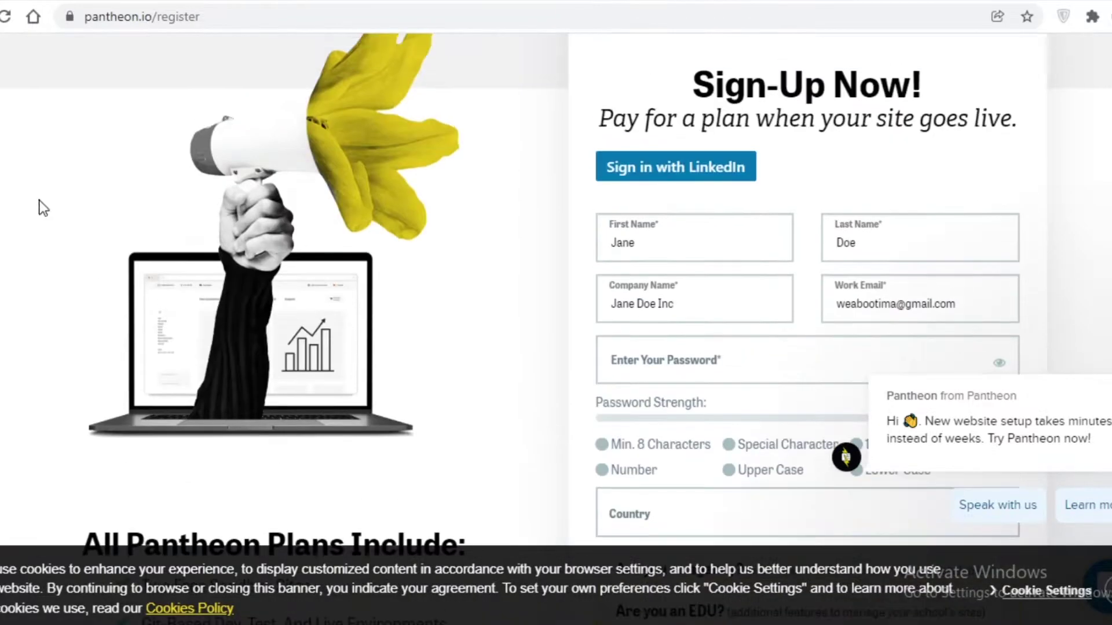
scroll(578, 241, down, 8)
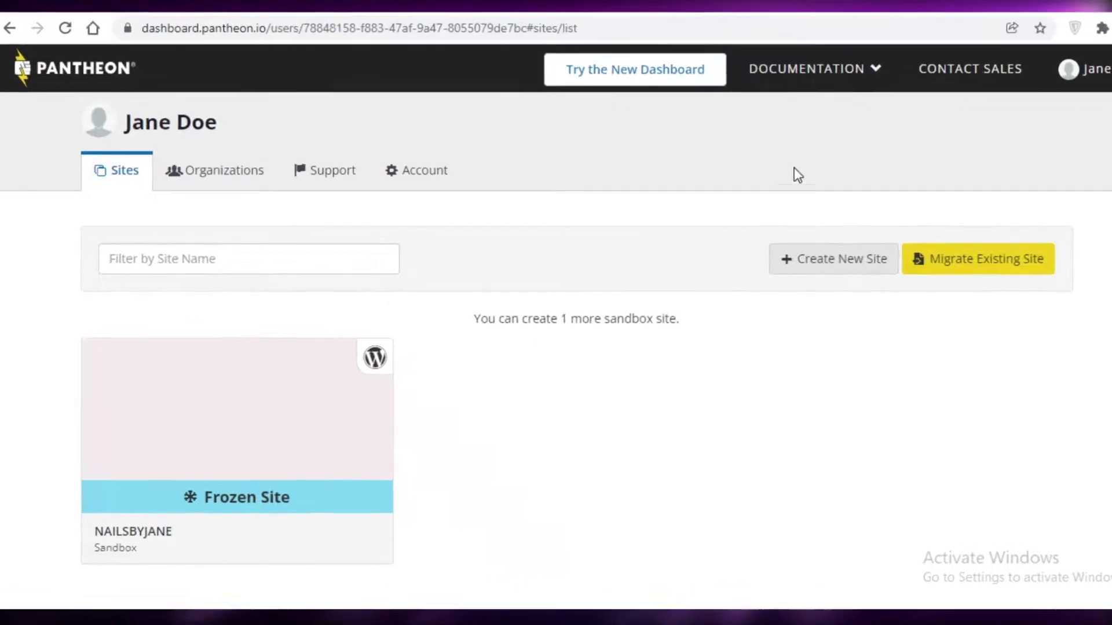
- Glance at the Documentation links list, then choose Create New Site on the Sites tab
click(782, 63)
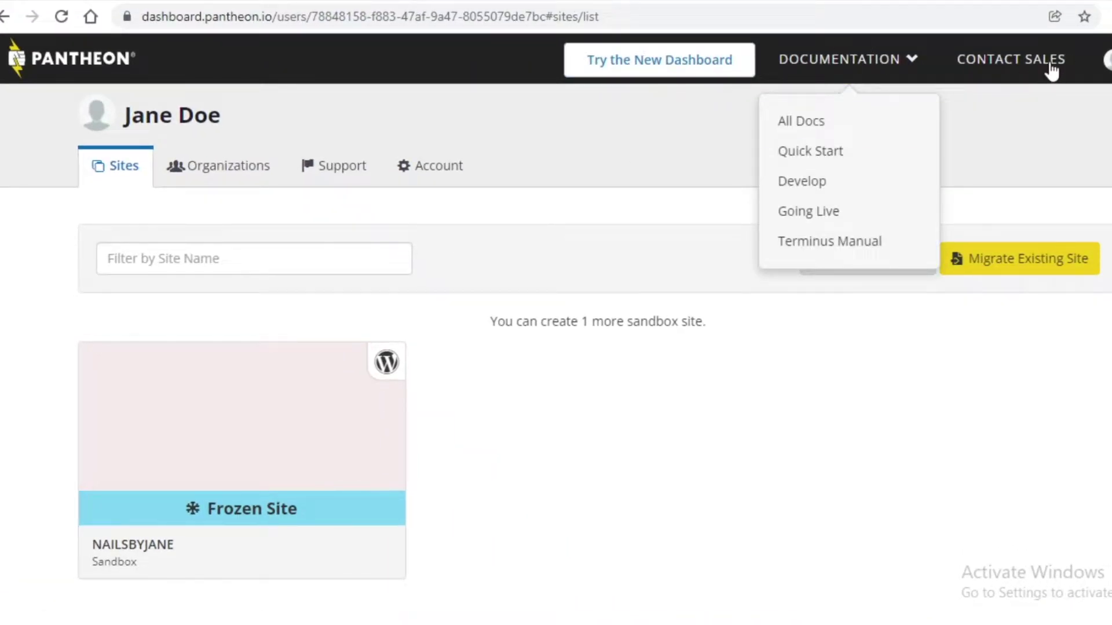
click(731, 238)
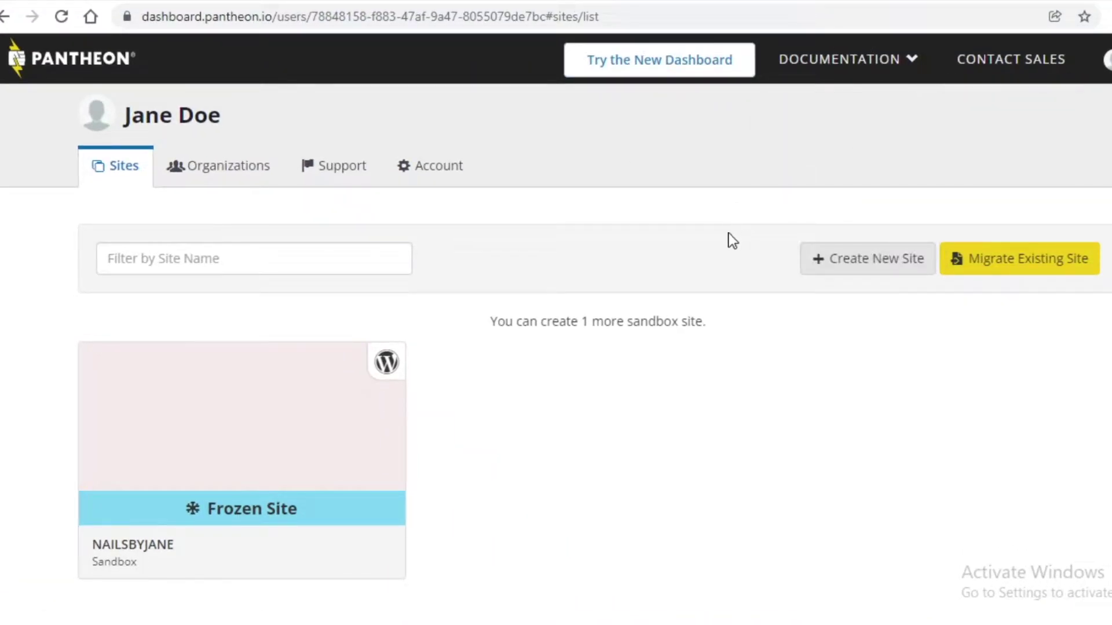
click(919, 267)
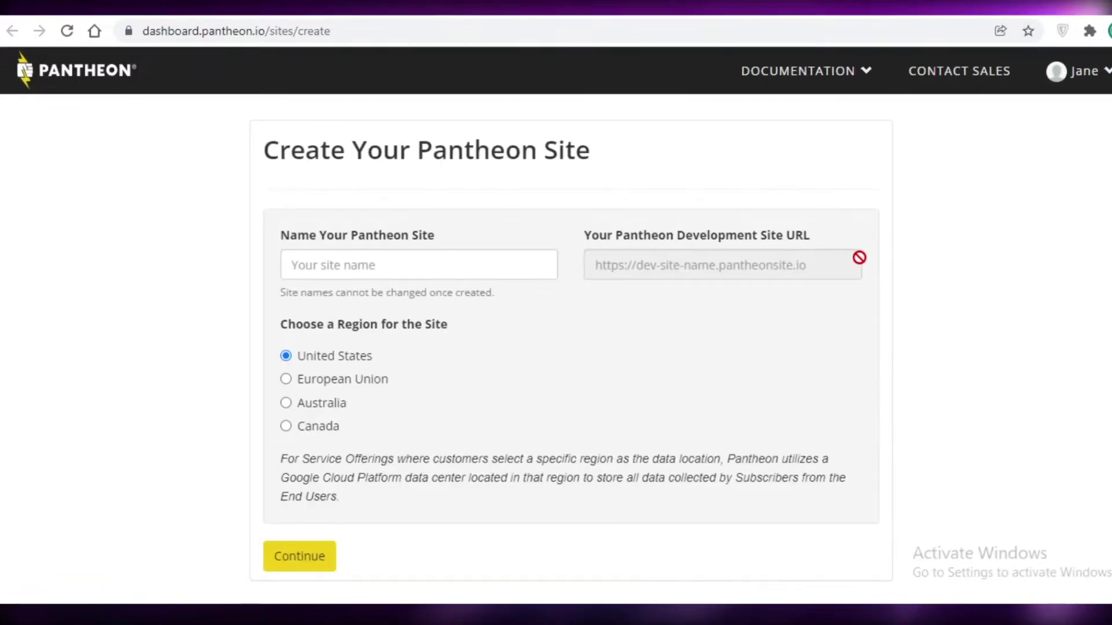
- Name the site Fashion360 in the United States region and review the Choose Your CMS options
click(435, 255)
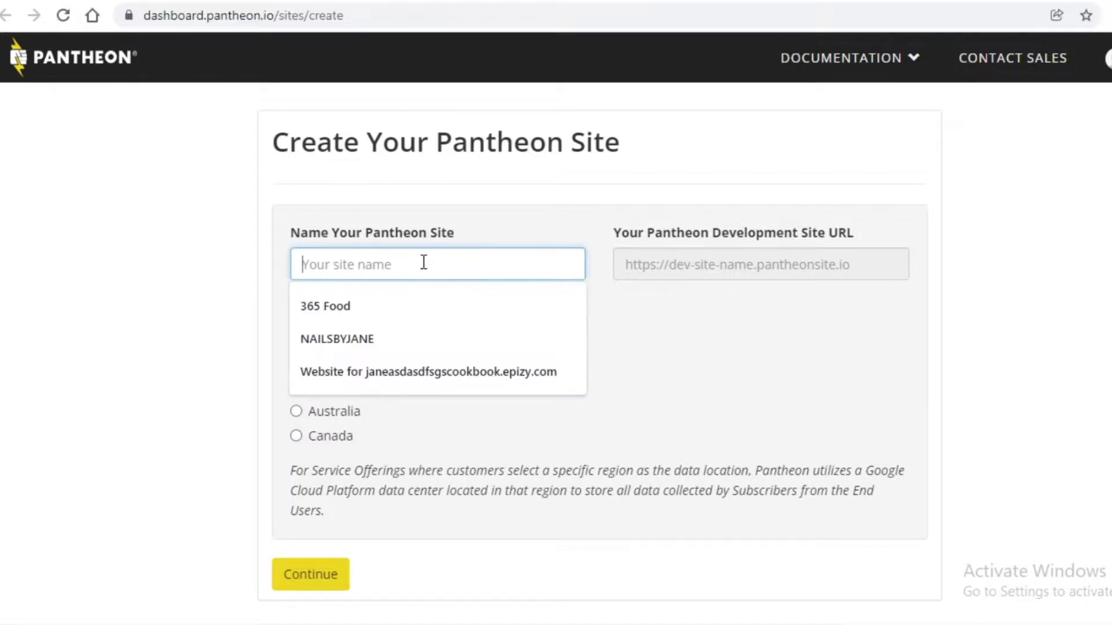
text(a)
key(BackSpace)
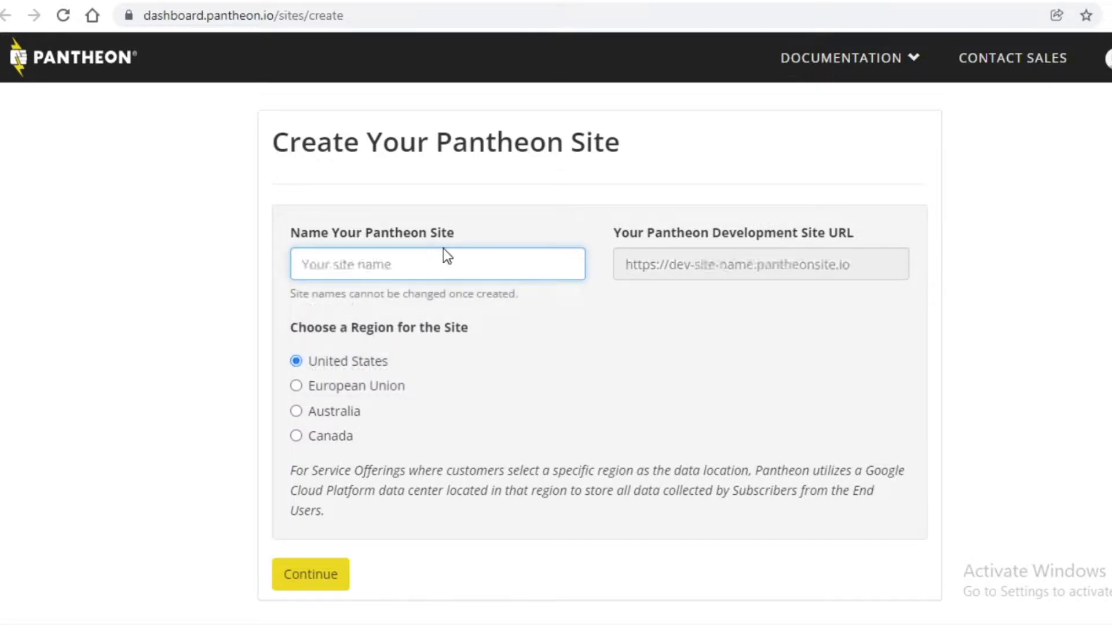
text(L)
key(BackSpace)
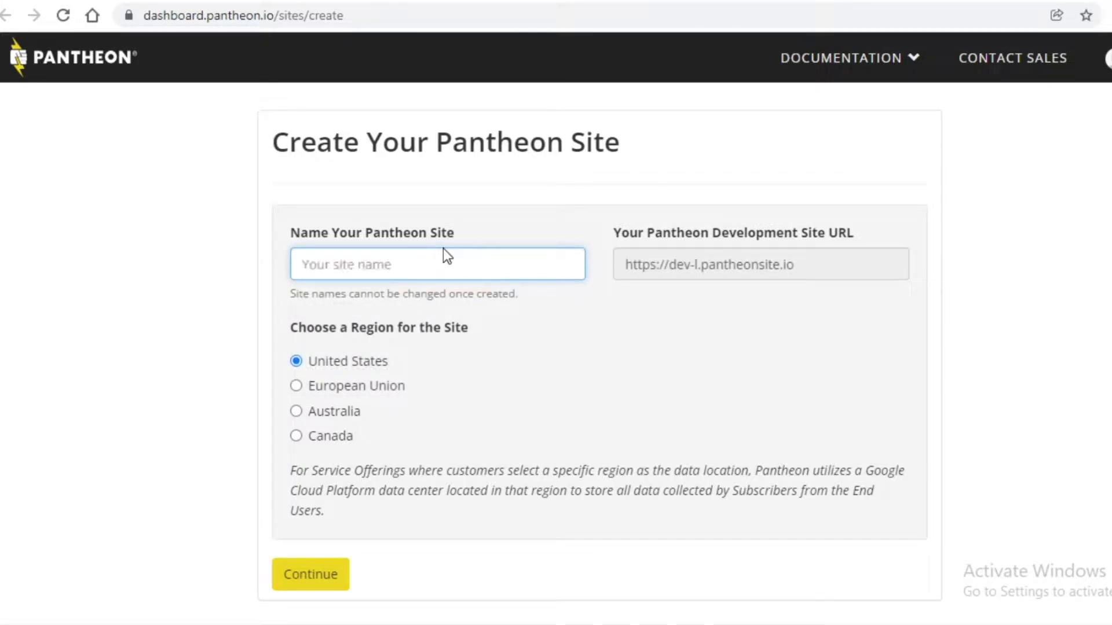
text(Fashion360)
click(309, 579)
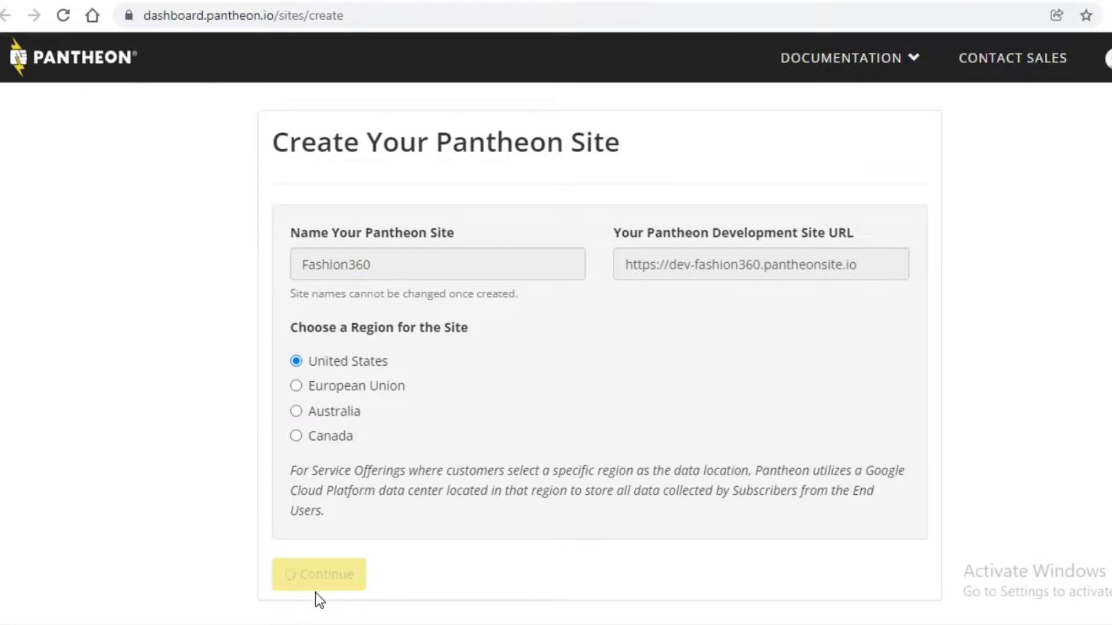
scroll(811, 400, down, 3)
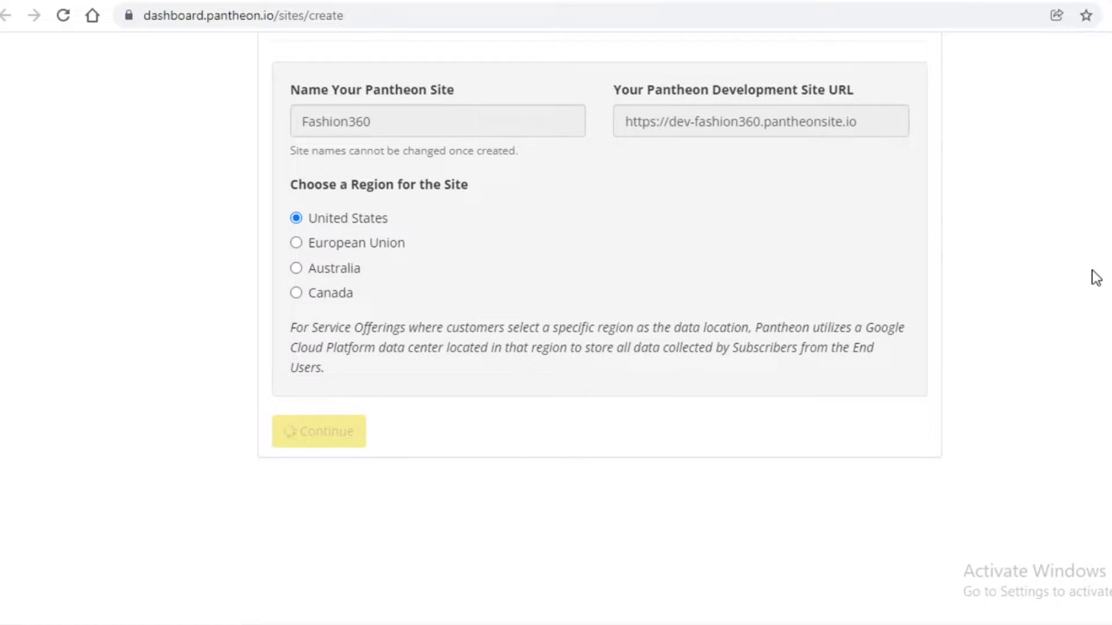
scroll(616, 496, up, 3)
scroll(695, 325, down, 3)
scroll(429, 399, up, 3)
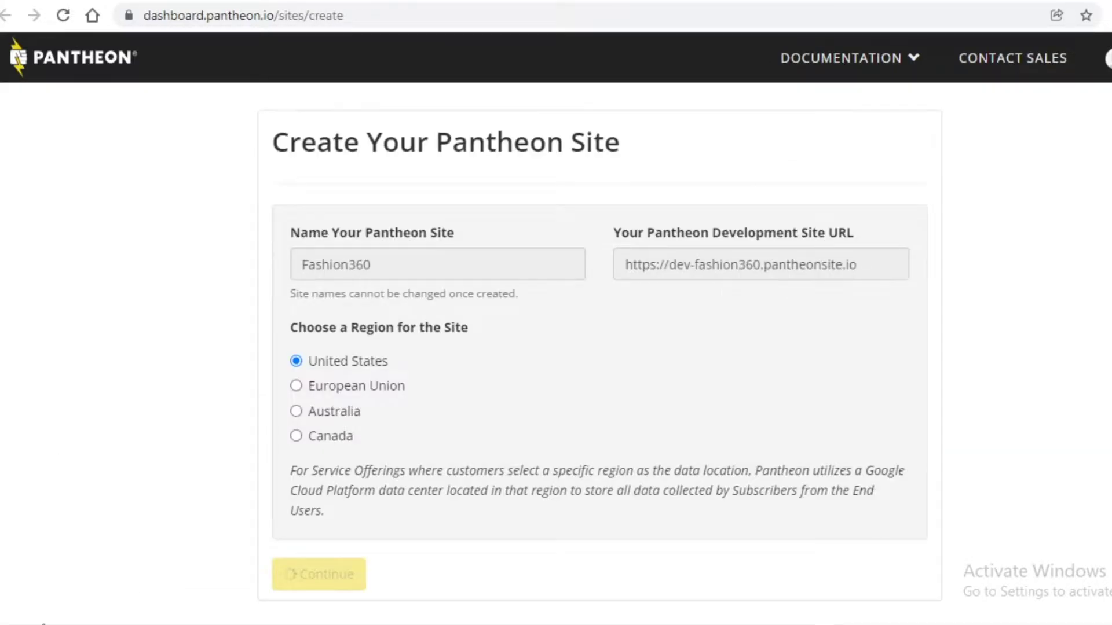
scroll(720, 231, down, 3)
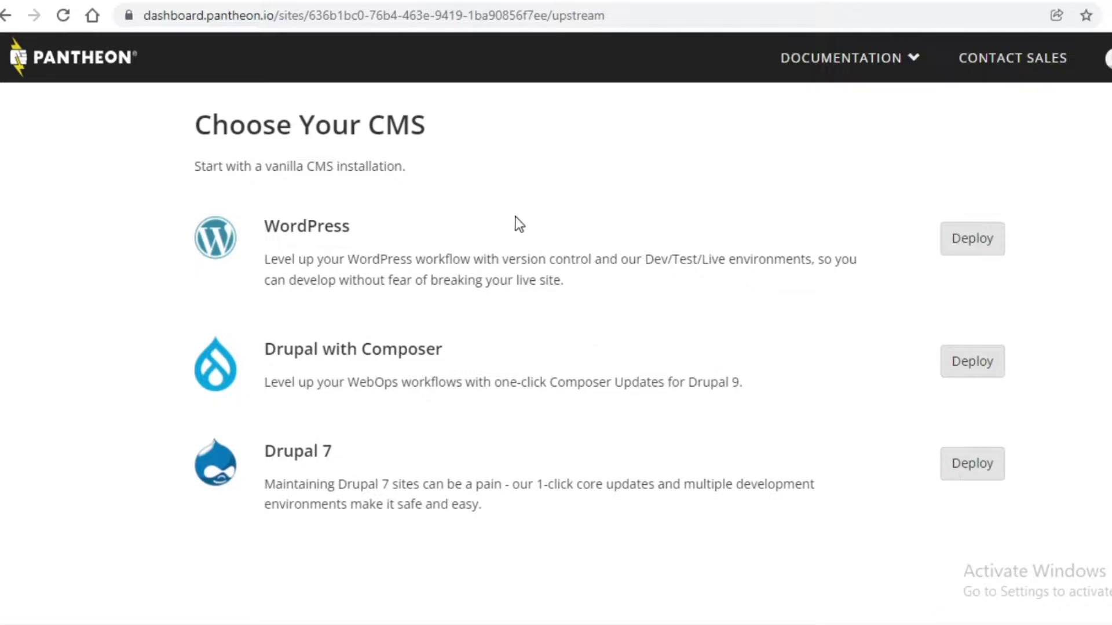
- Deploy WordPress as the Fashion360 site's CMS and wait until it reports Complete
scroll(457, 255, down, 1)
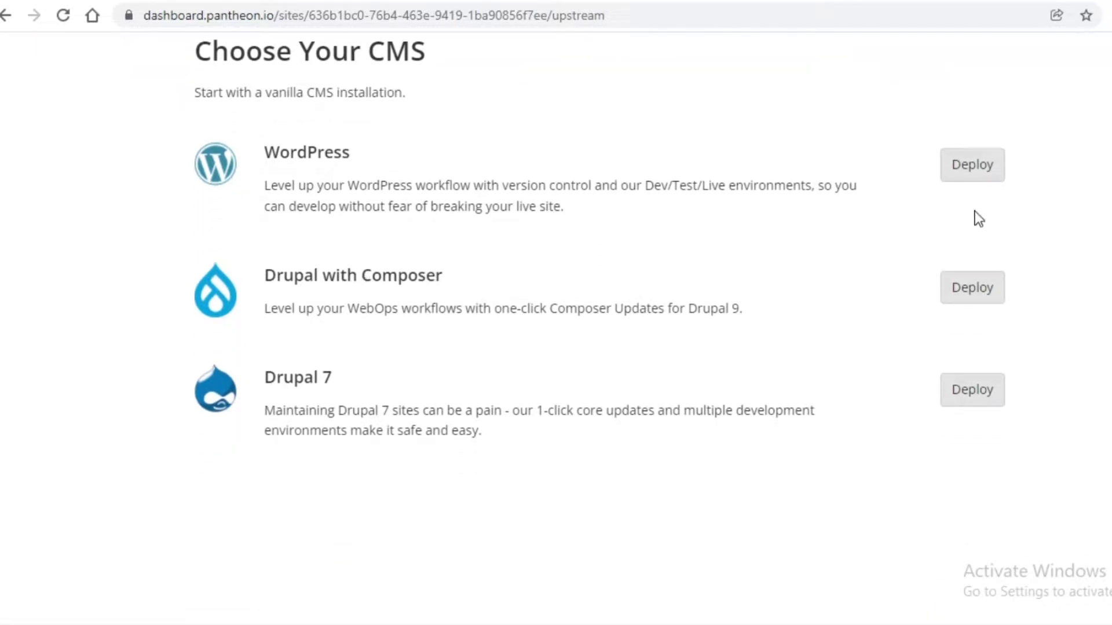
click(962, 170)
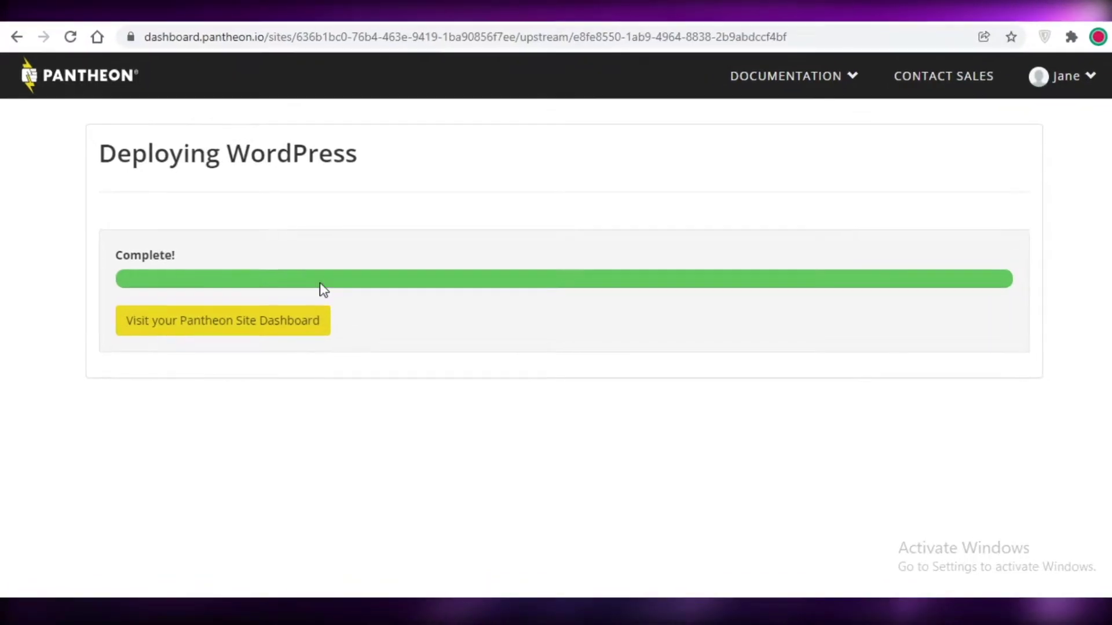
- Go to the Fashion360 site dashboard and launch the Dev environment's site in a new tab
click(220, 320)
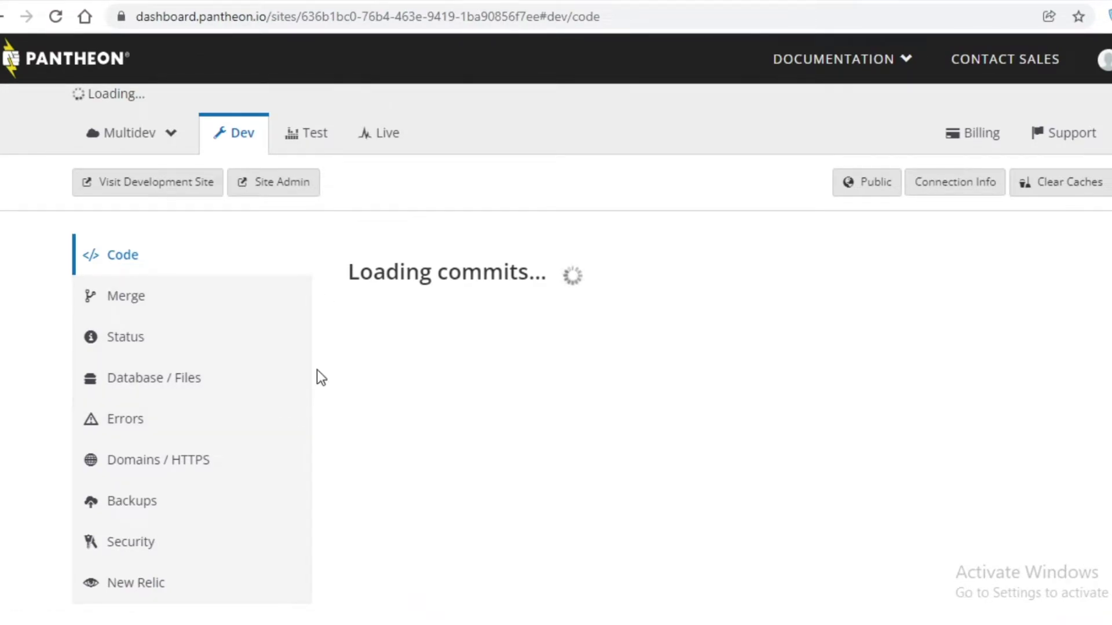
scroll(463, 322, down, 5)
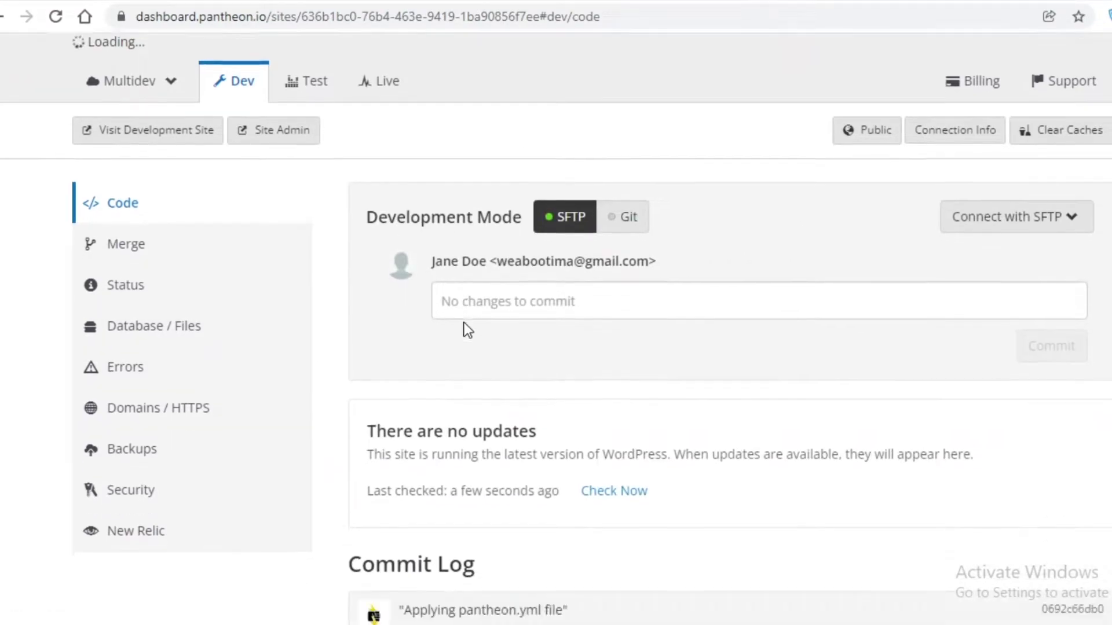
scroll(166, 301, up, 5)
scroll(168, 286, up, 2)
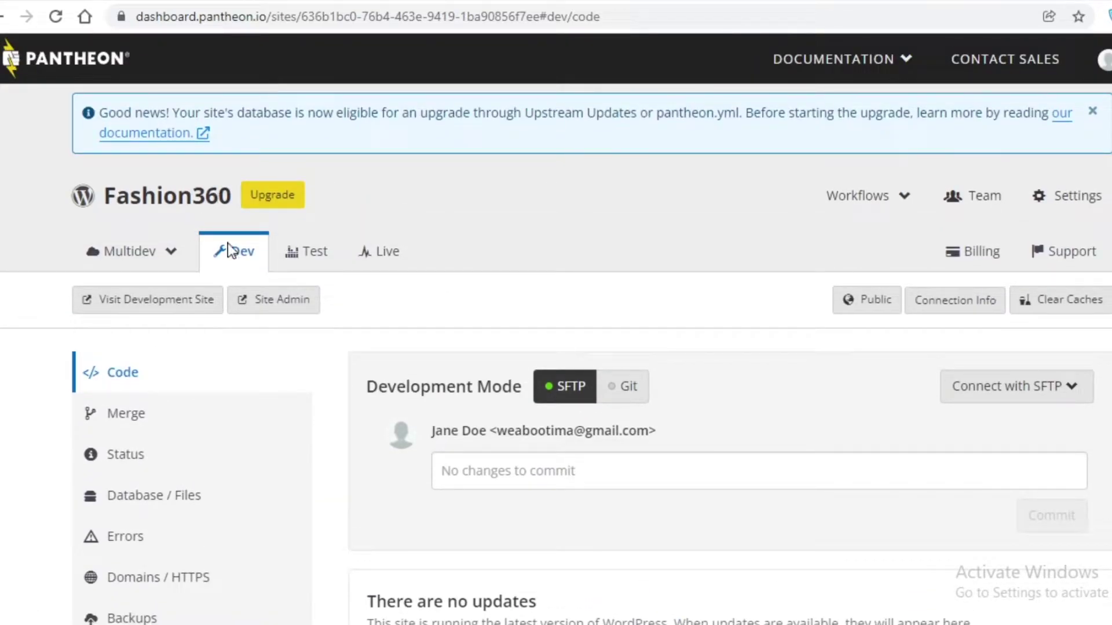
click(141, 315)
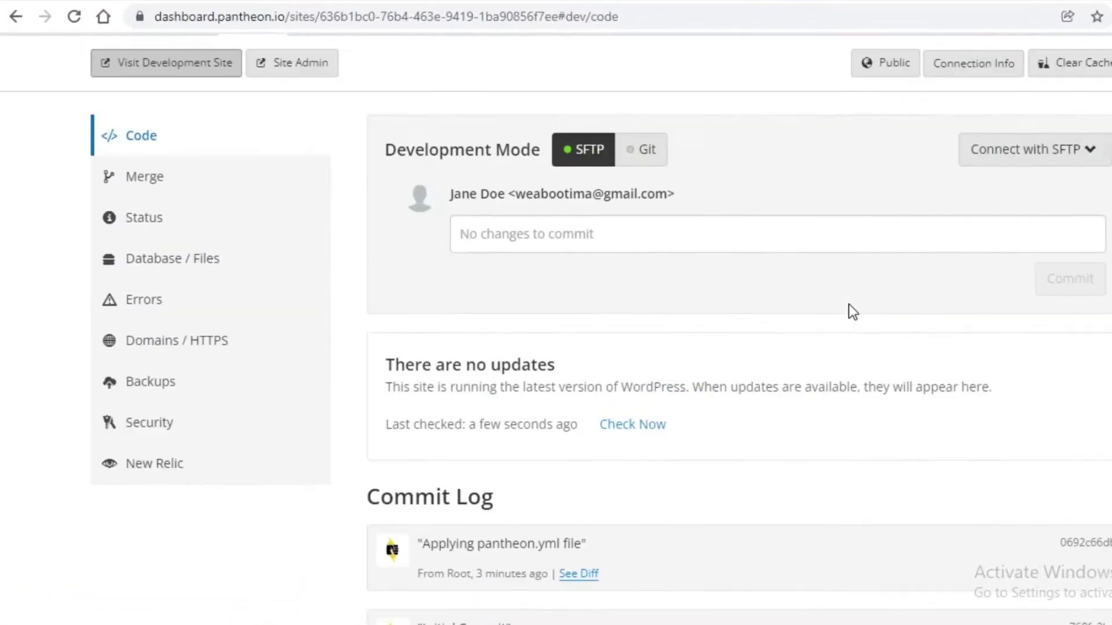
- Continue into the development site's WordPress installer in English
scroll(345, 378, up, 1)
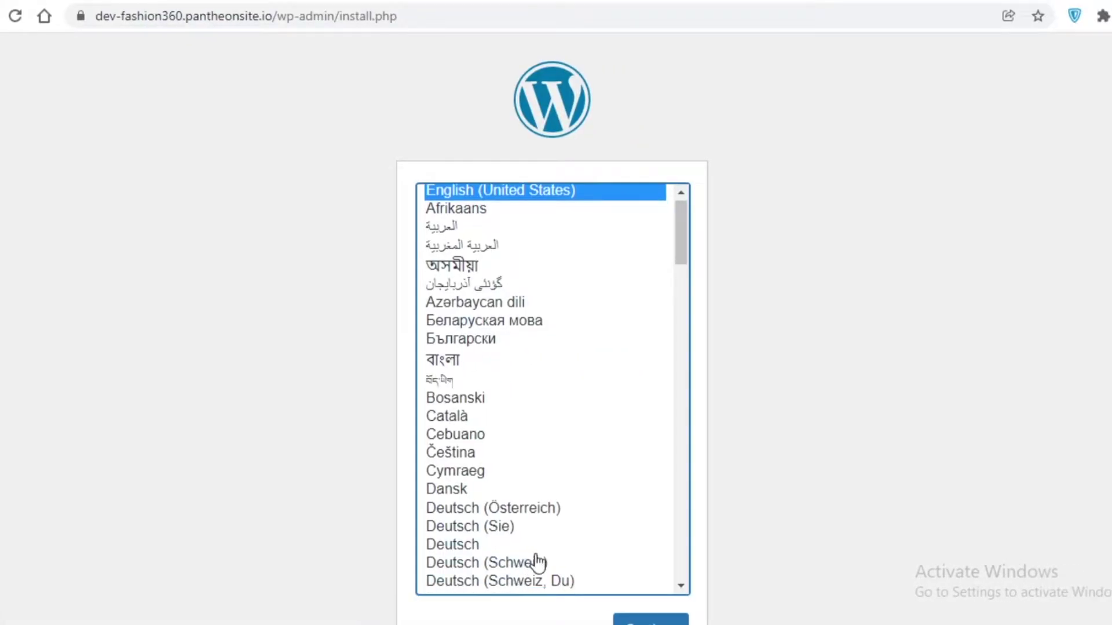
scroll(610, 450, down, 5)
scroll(532, 273, up, 5)
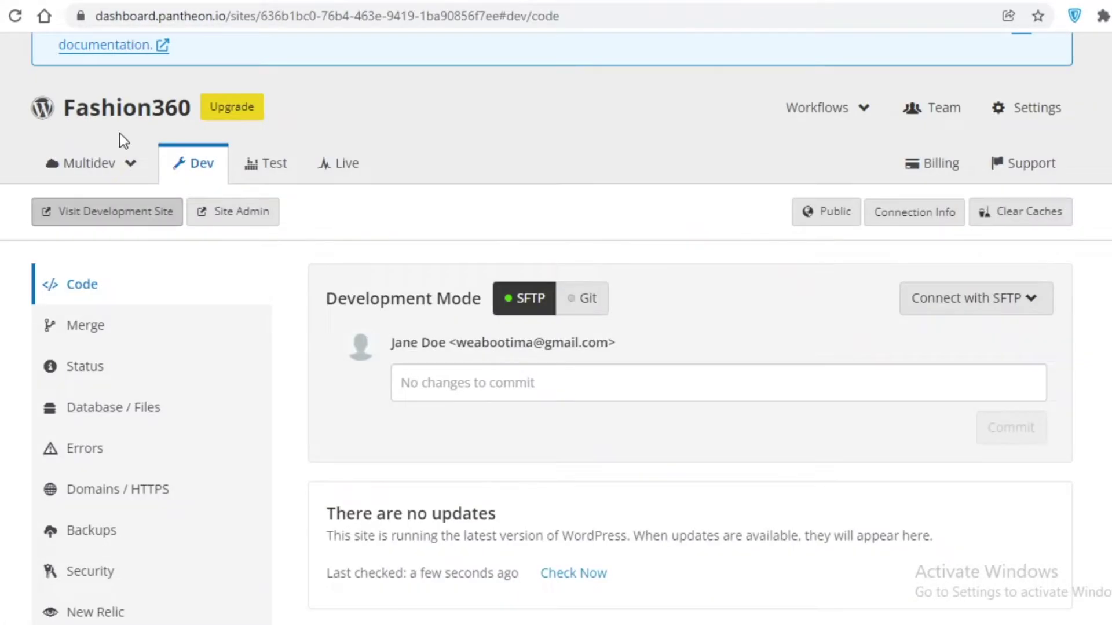
click(106, 212)
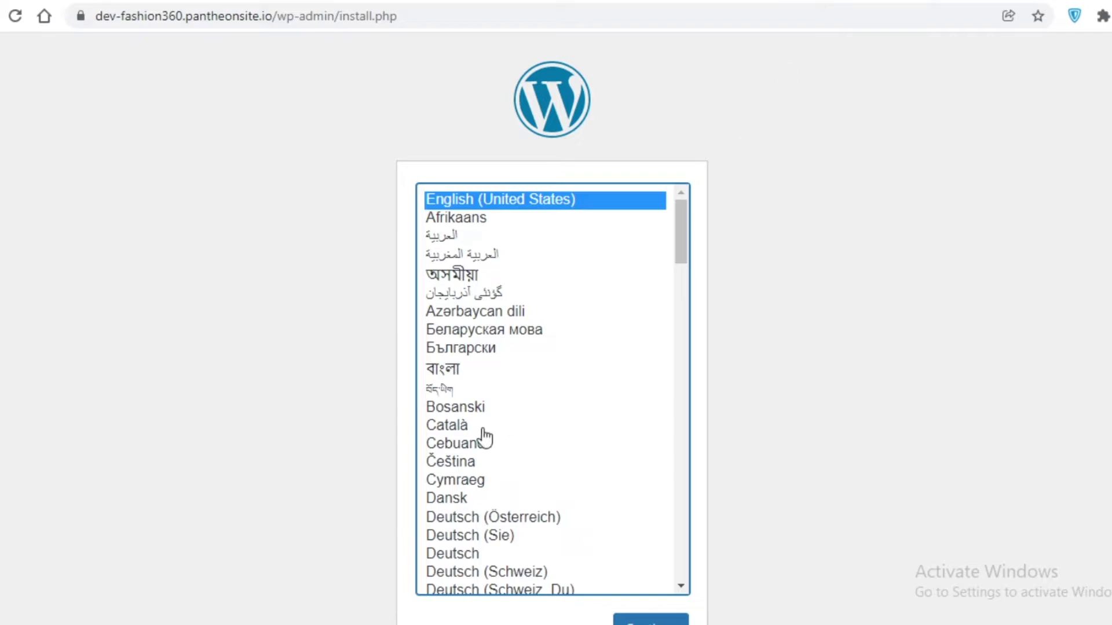
- Enter site title Fashion 360, the admin username, password and e-mail, then install WordPress
scroll(518, 333, down, 3)
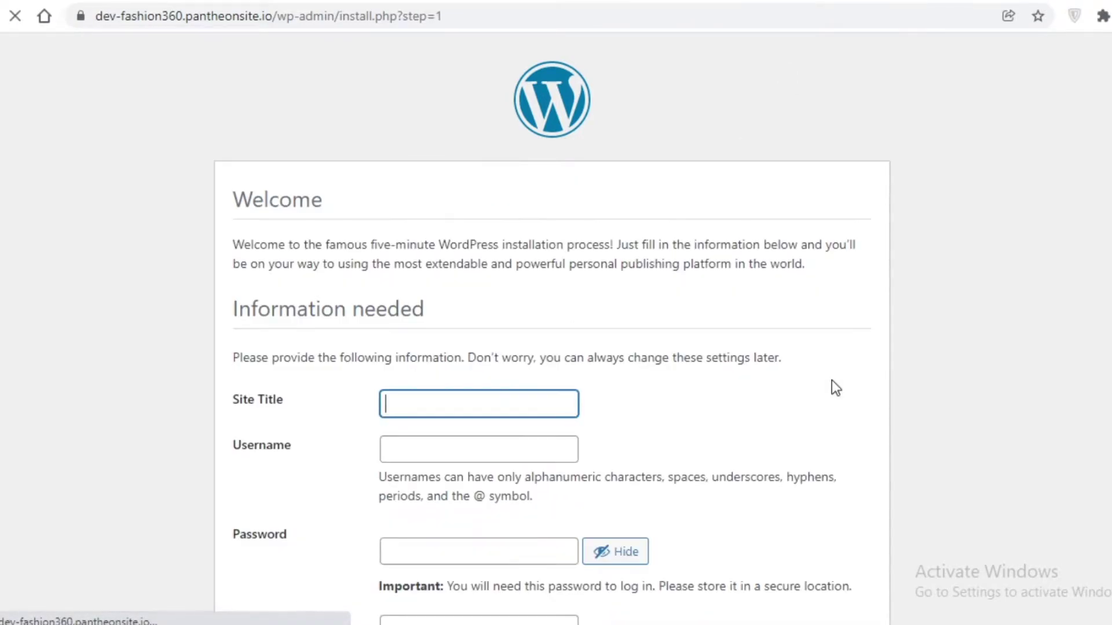
scroll(566, 355, down, 3)
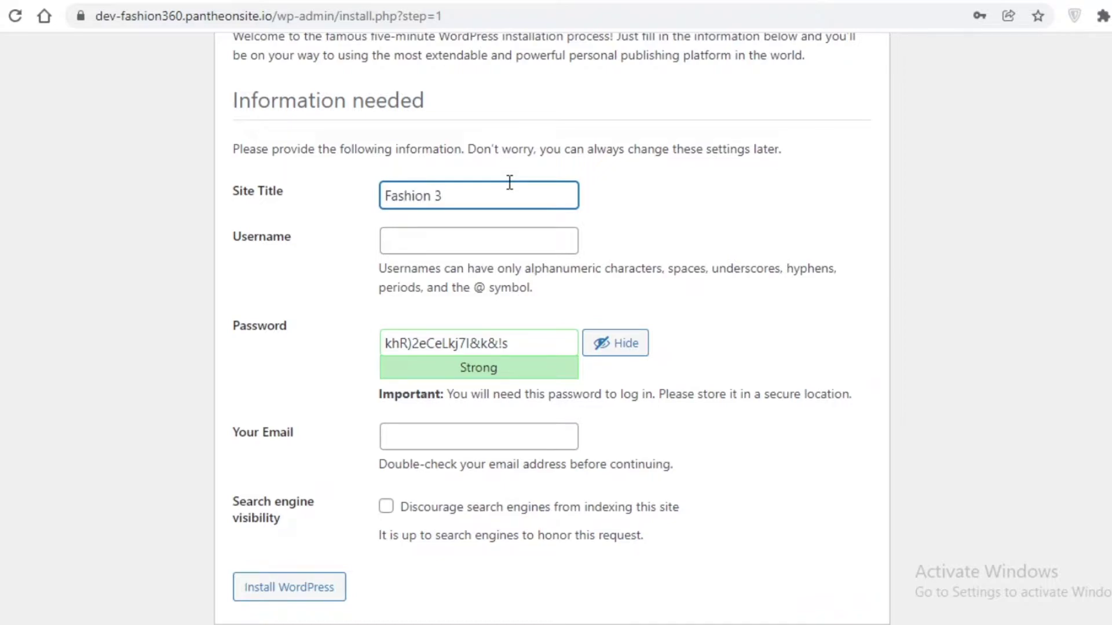
click(507, 244)
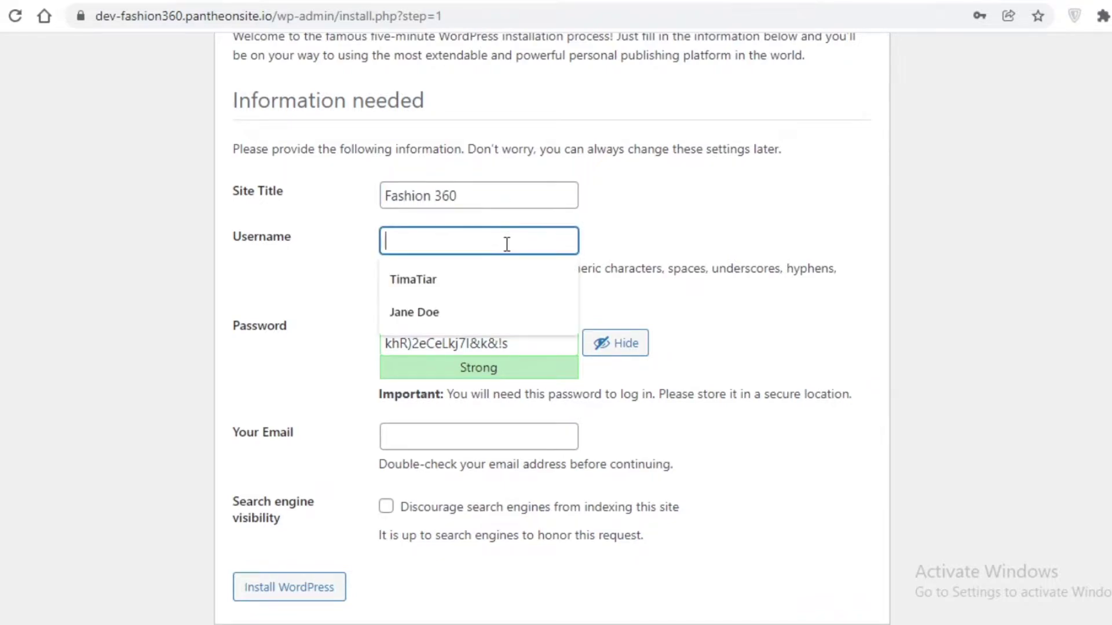
click(494, 313)
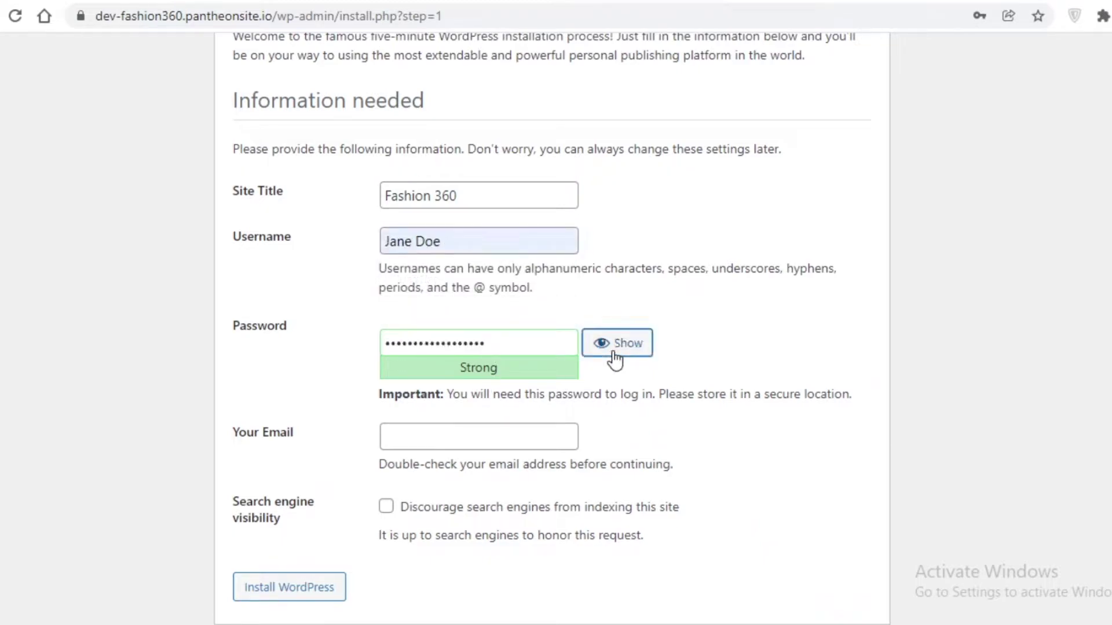
text(123)
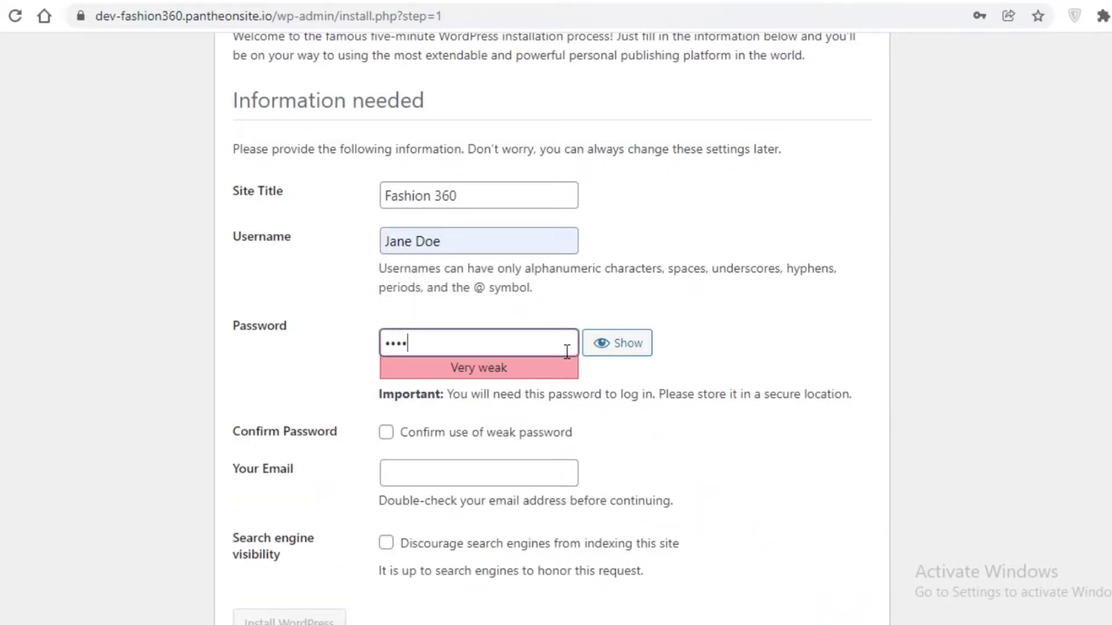
text(456789)
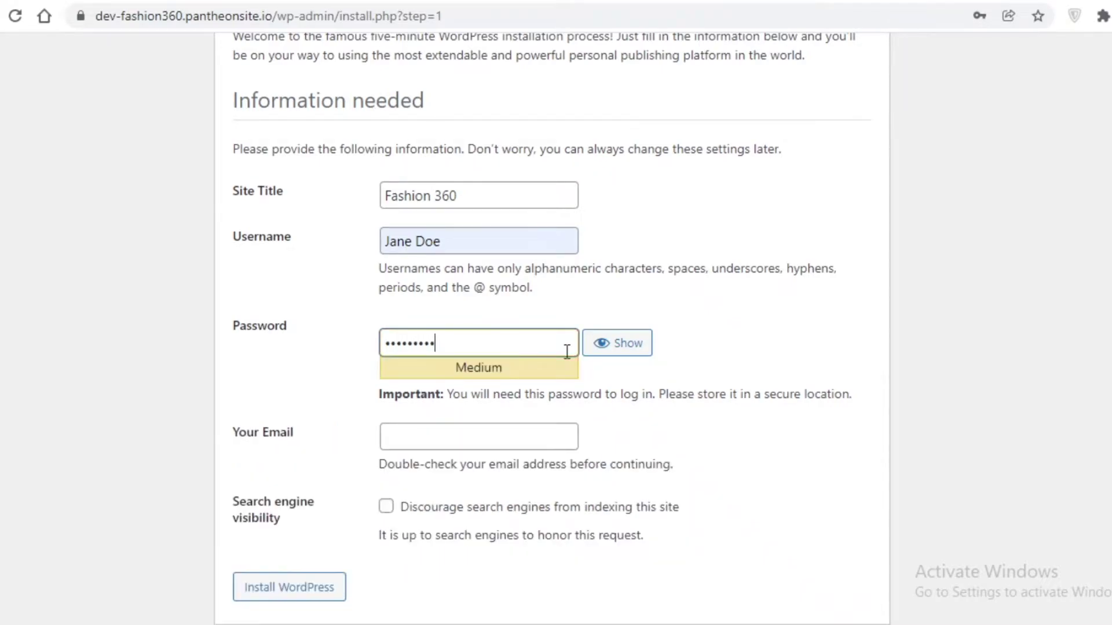
click(542, 447)
click(536, 475)
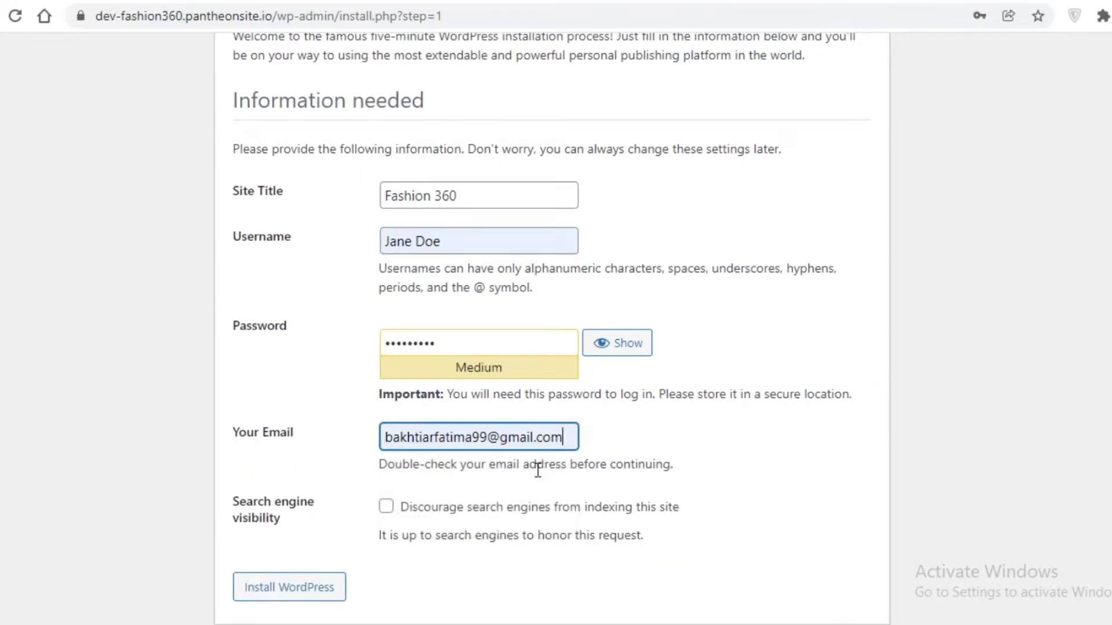
click(322, 590)
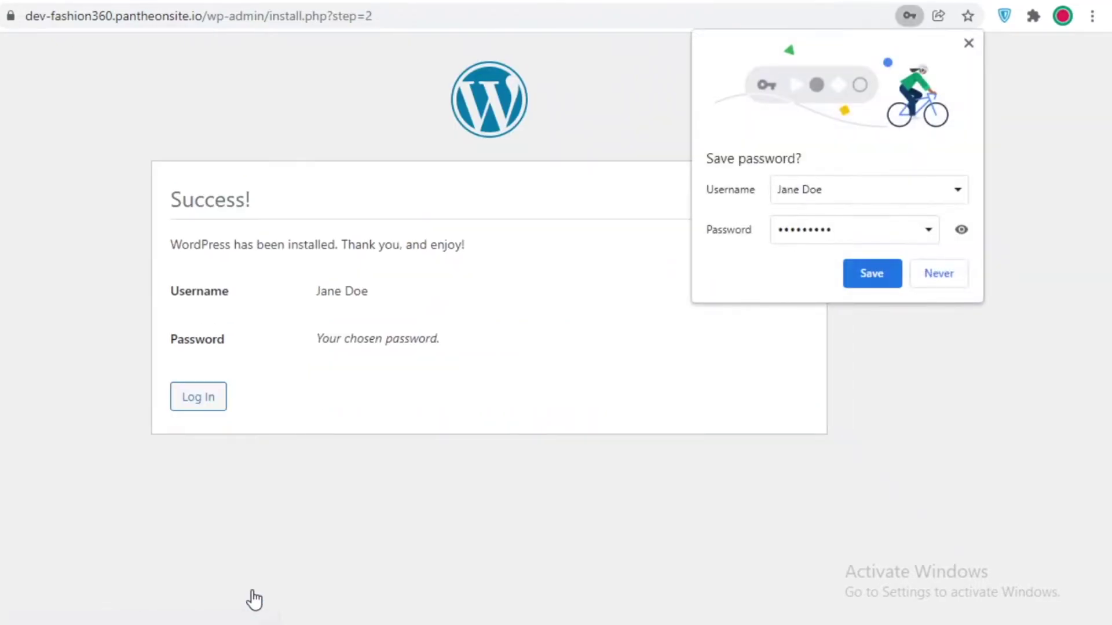
- Log in with the new admin username and password to reach the Fashion 360 Dashboard
click(199, 406)
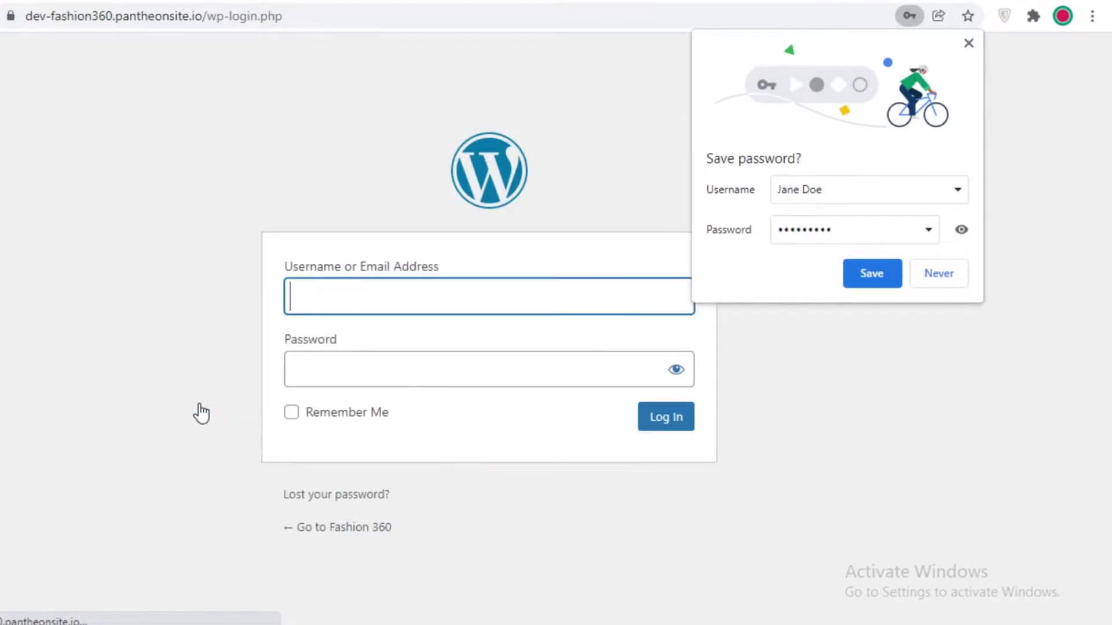
click(338, 352)
click(342, 391)
click(337, 417)
text(pas)
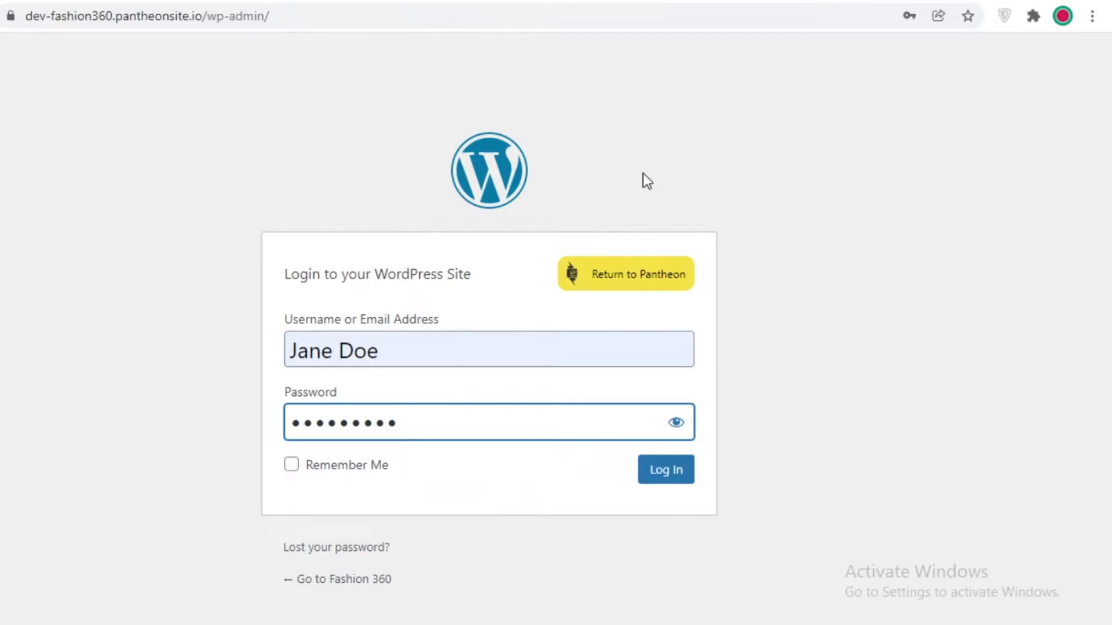
key(Return)
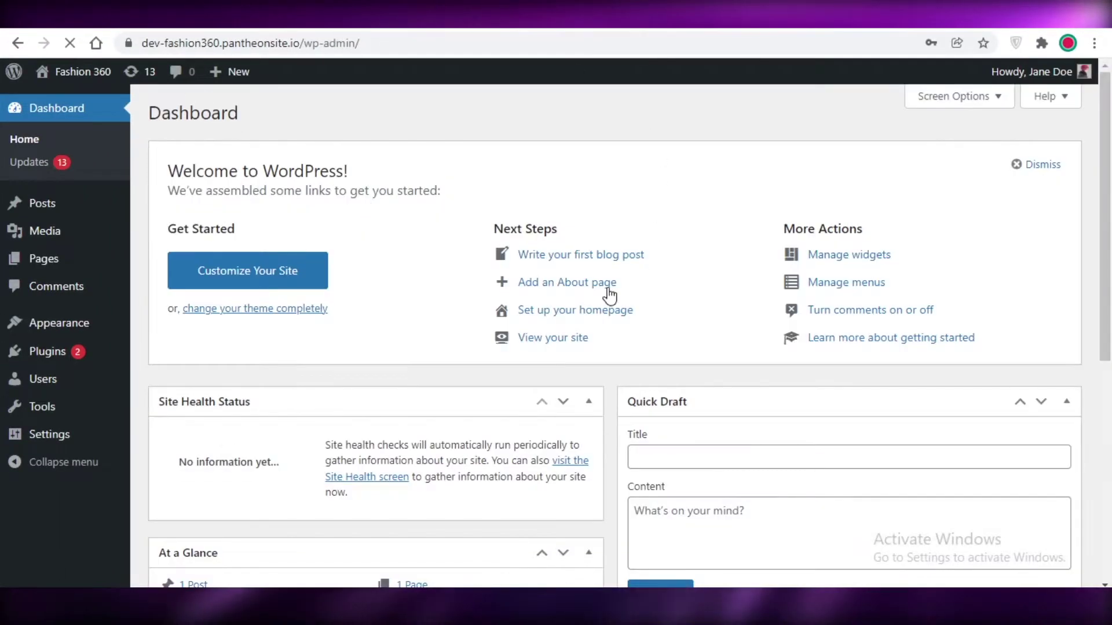
scroll(869, 197, down, 6)
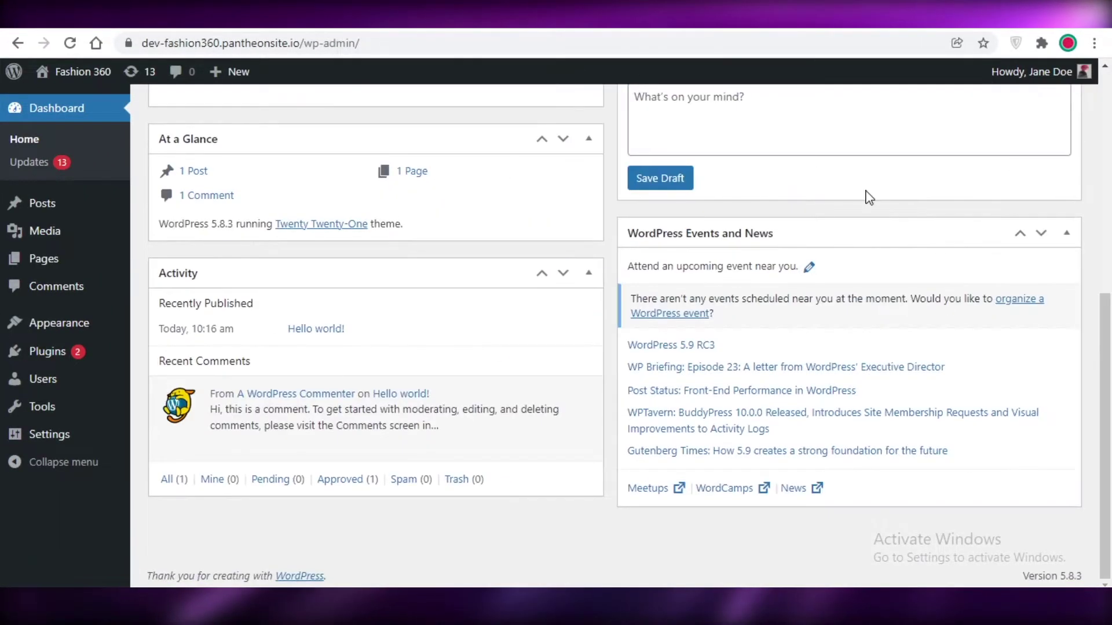
scroll(513, 265, up, 6)
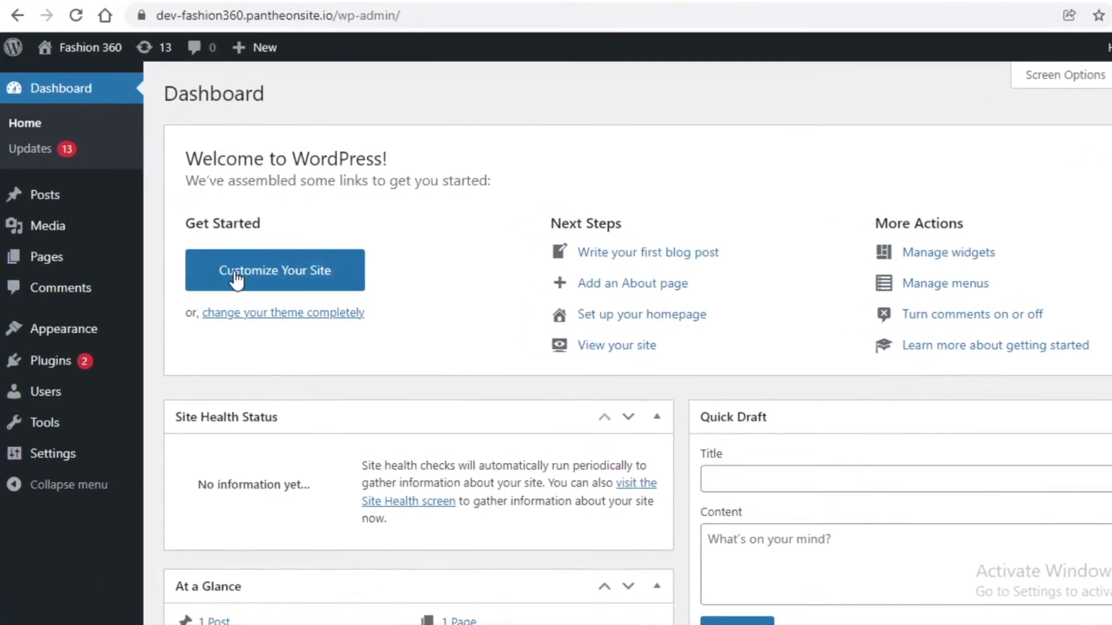
click(293, 278)
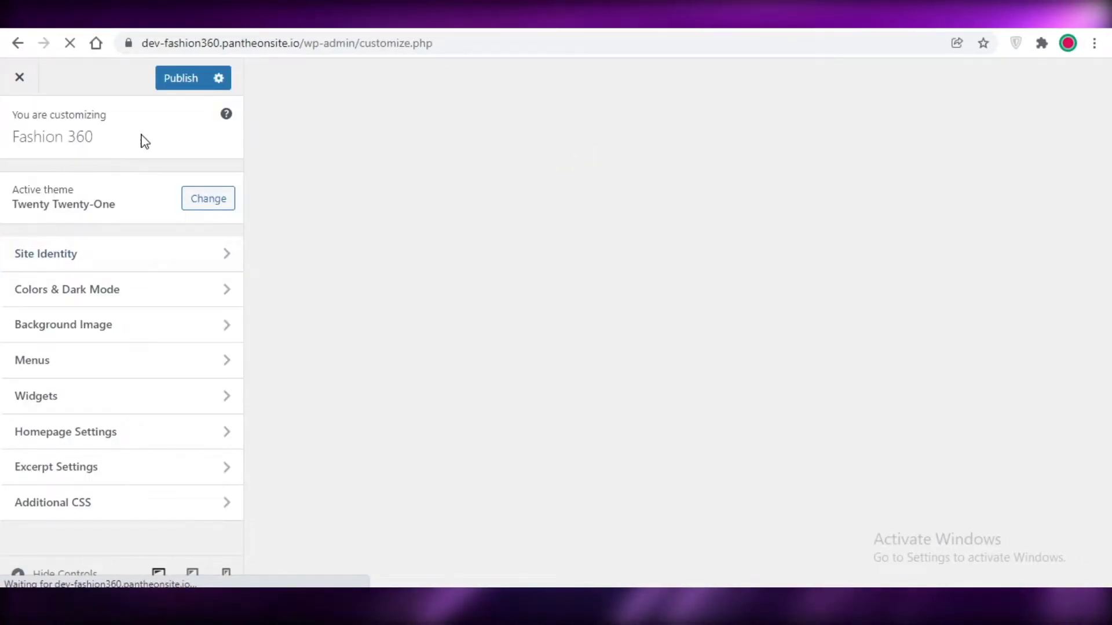
scroll(1019, 461, down, 20)
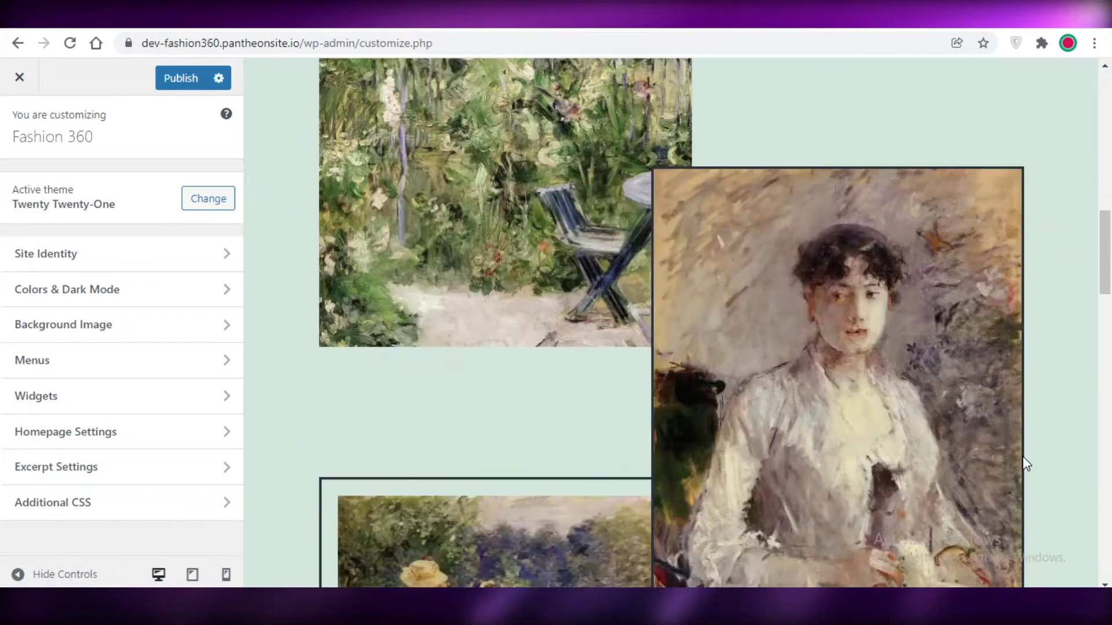
scroll(570, 396, down, 5)
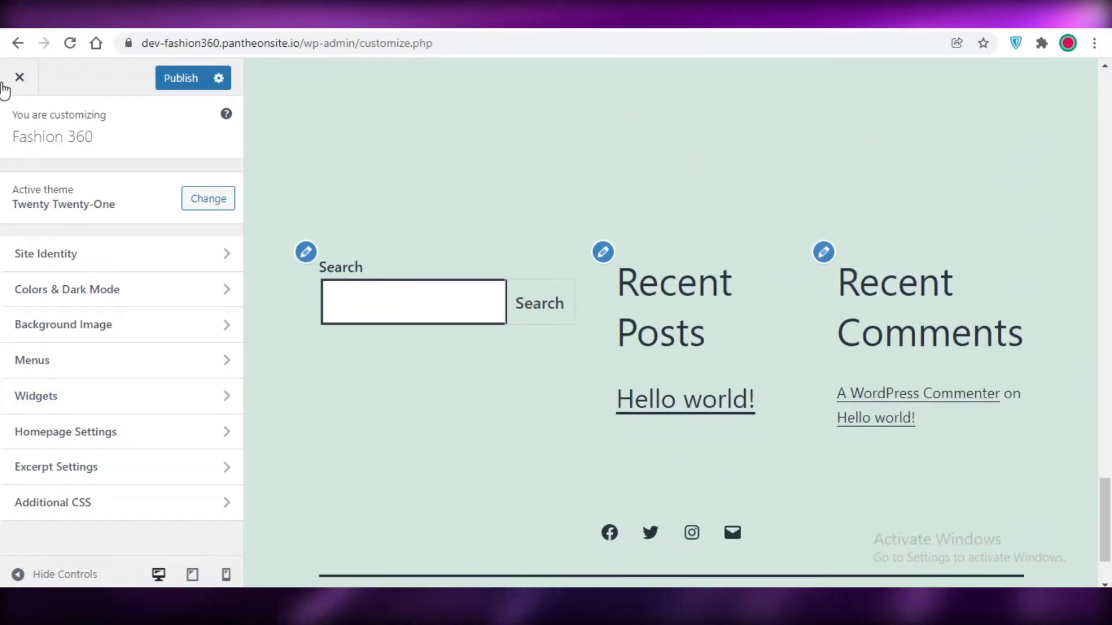
click(19, 77)
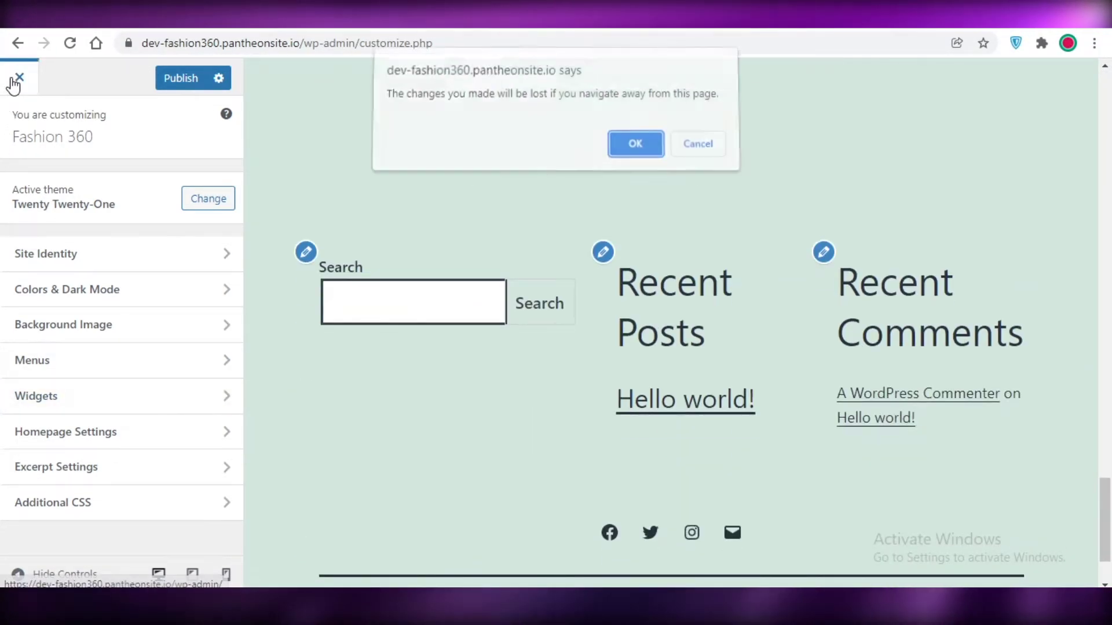
click(693, 155)
scroll(620, 194, up, 20)
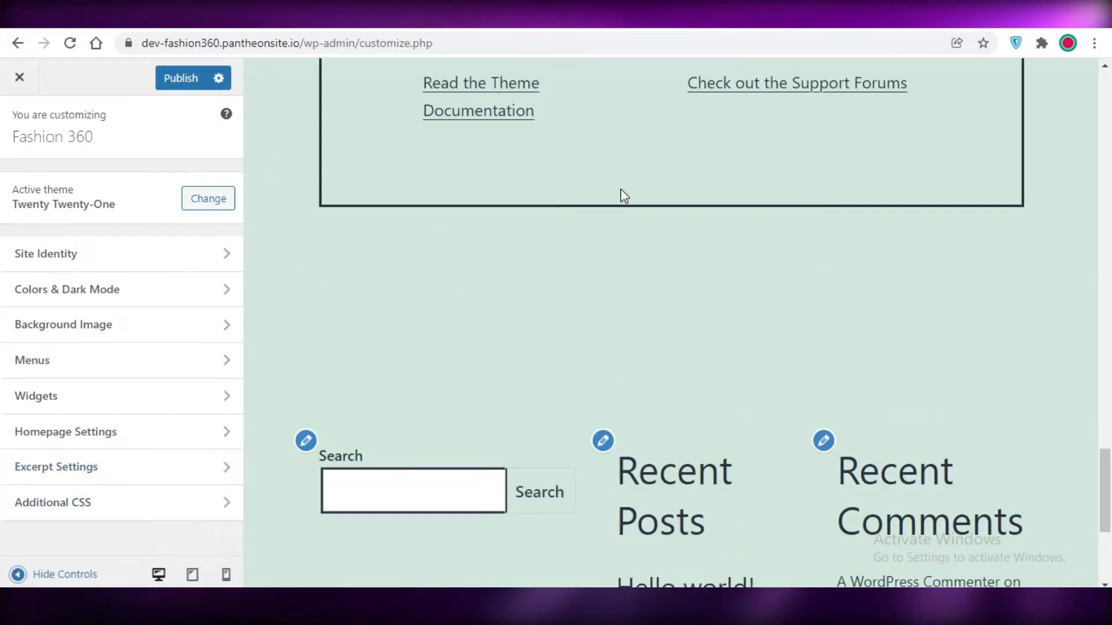
scroll(817, 252, up, 4)
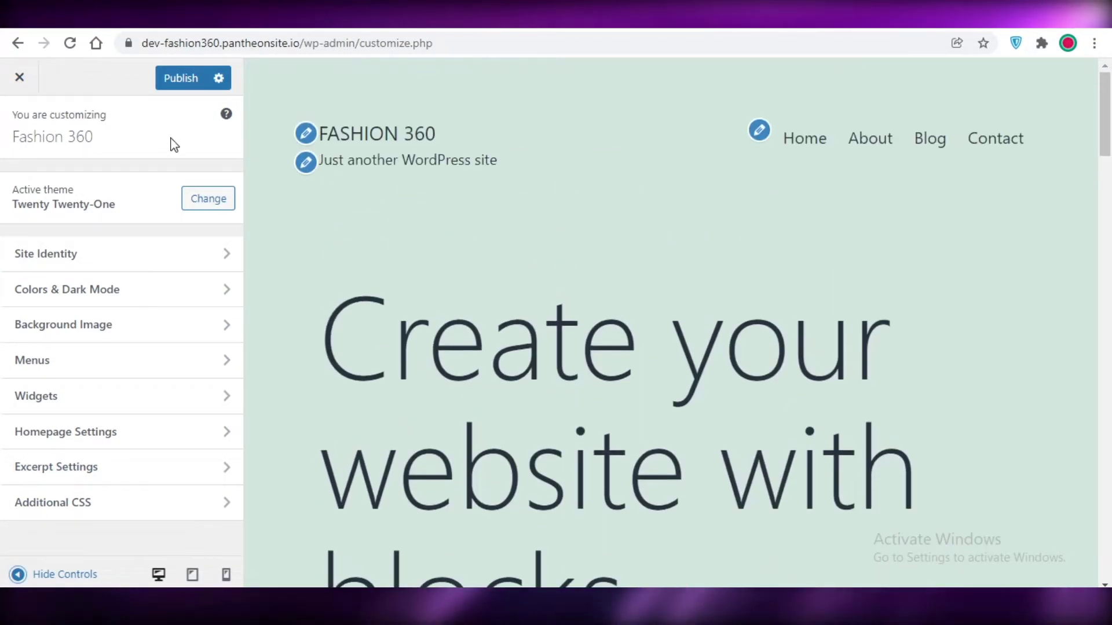
click(8, 75)
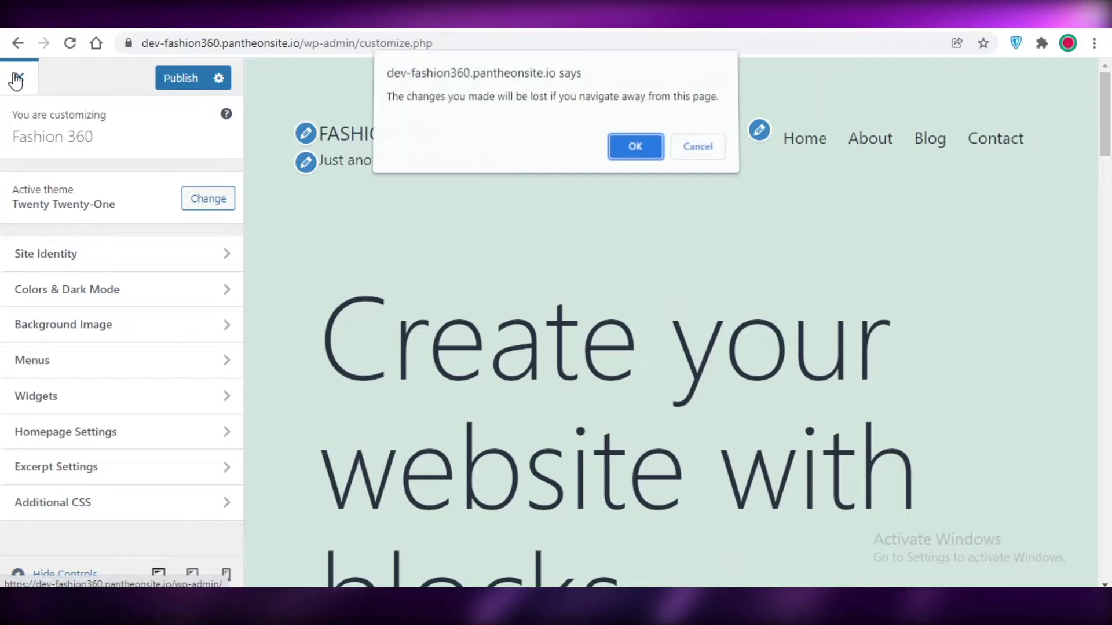
click(624, 141)
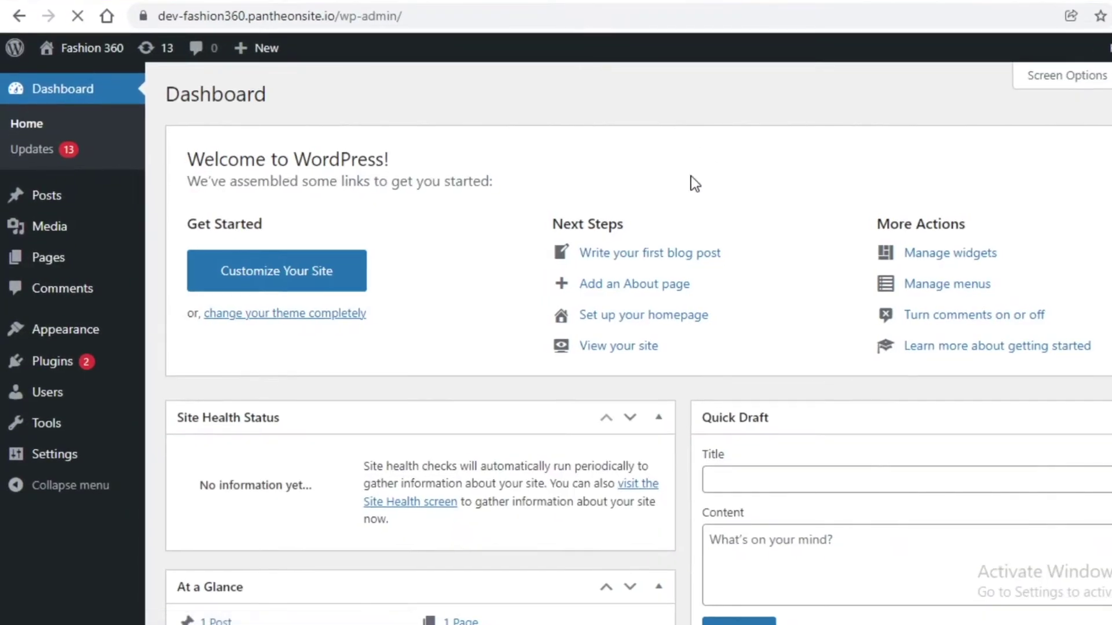
- Open the Customizer and briefly check the Site Identity section
click(288, 316)
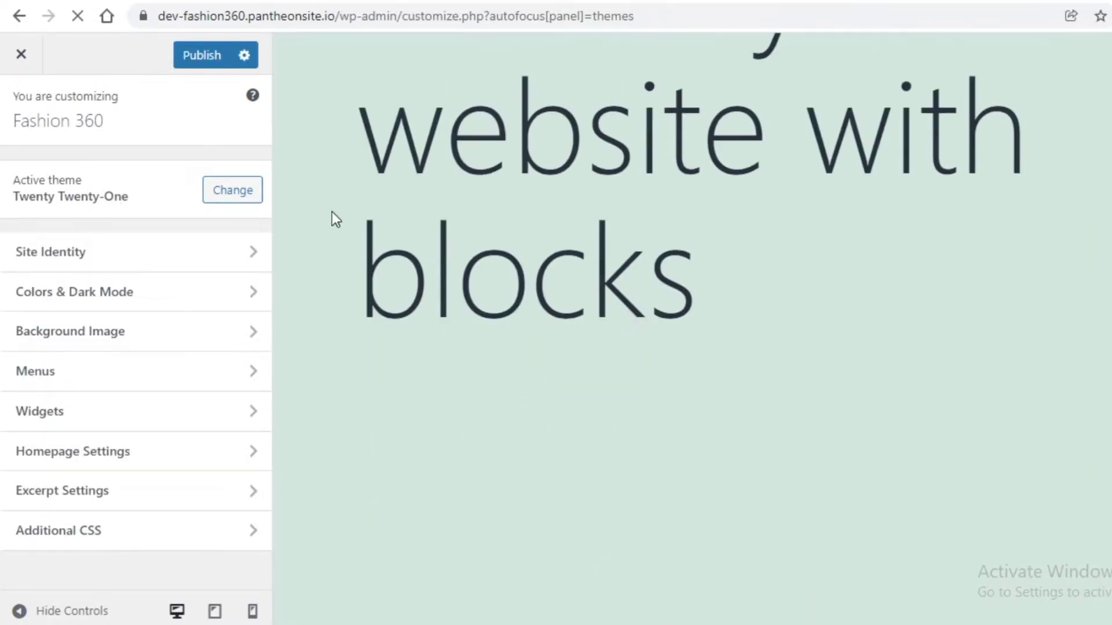
click(158, 263)
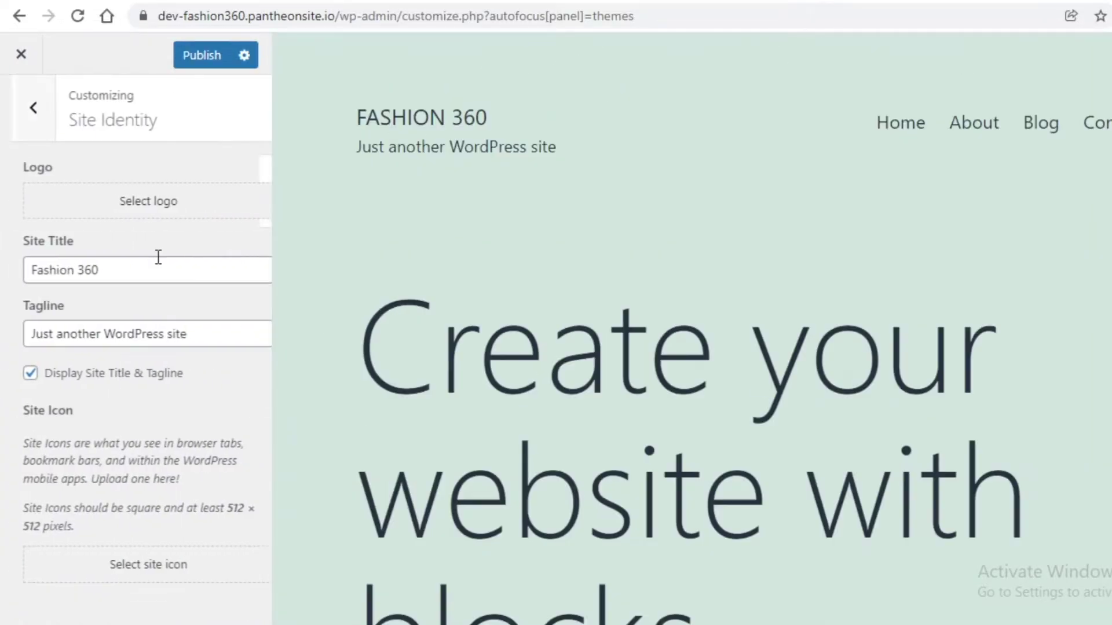
click(29, 107)
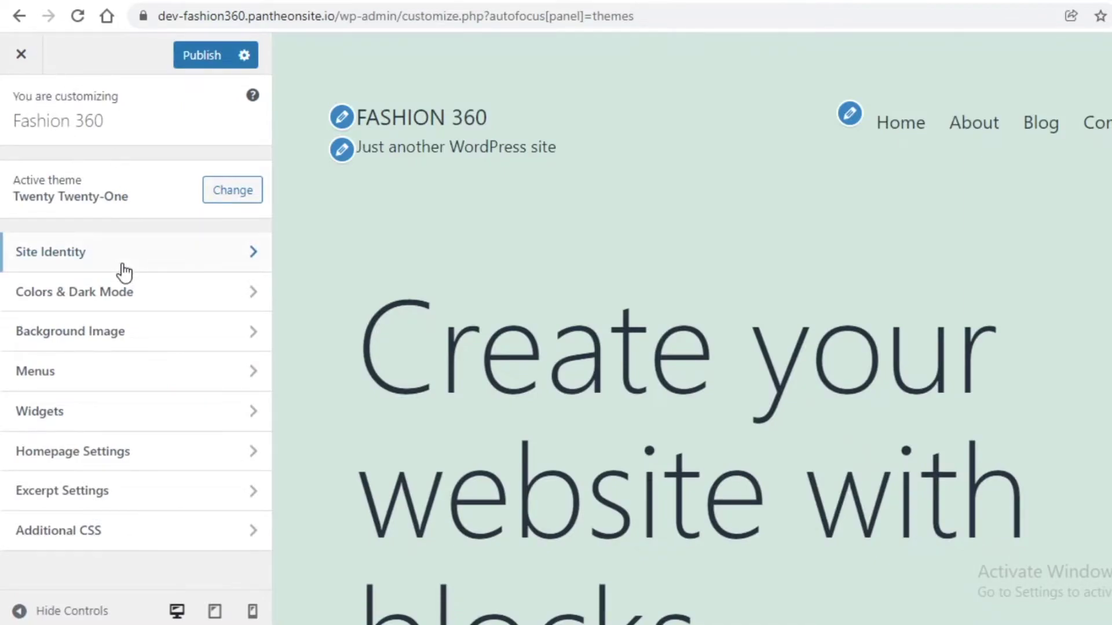
- Browse installed and WordPress.org themes, then live-preview Twenty Fourteen
click(233, 190)
scroll(440, 347, down, 8)
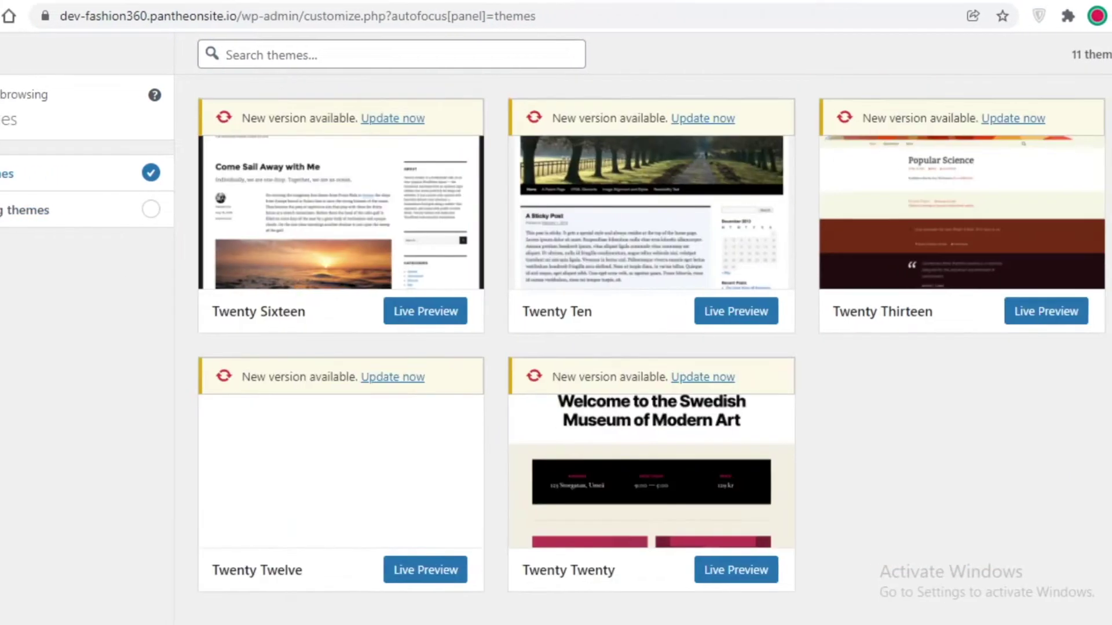
click(160, 226)
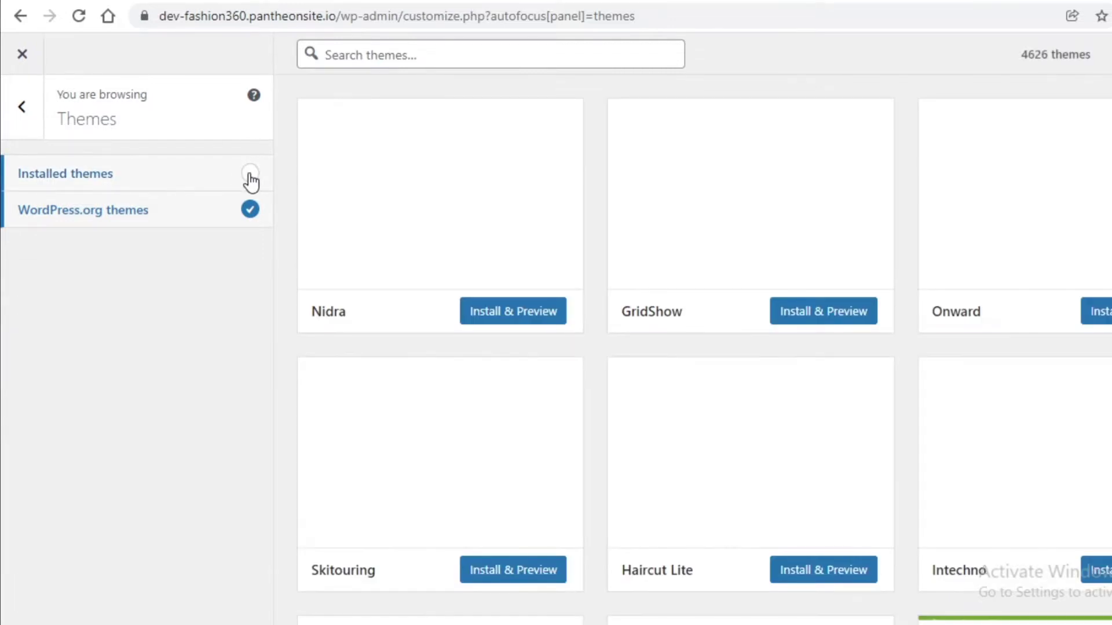
click(248, 179)
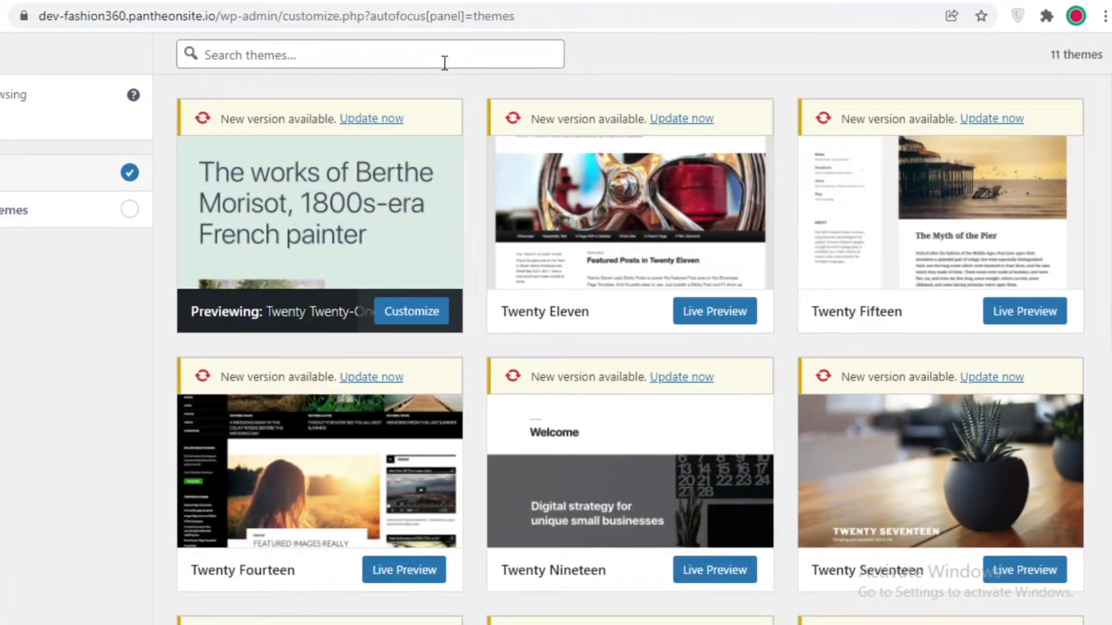
scroll(1072, 285, down, 9)
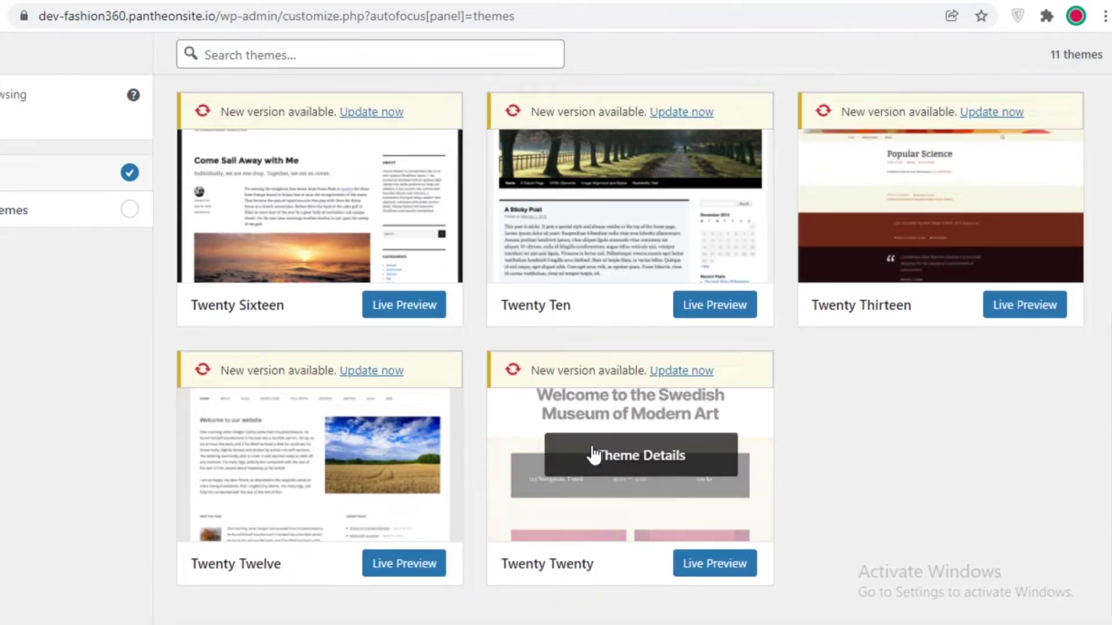
scroll(560, 325, up, 9)
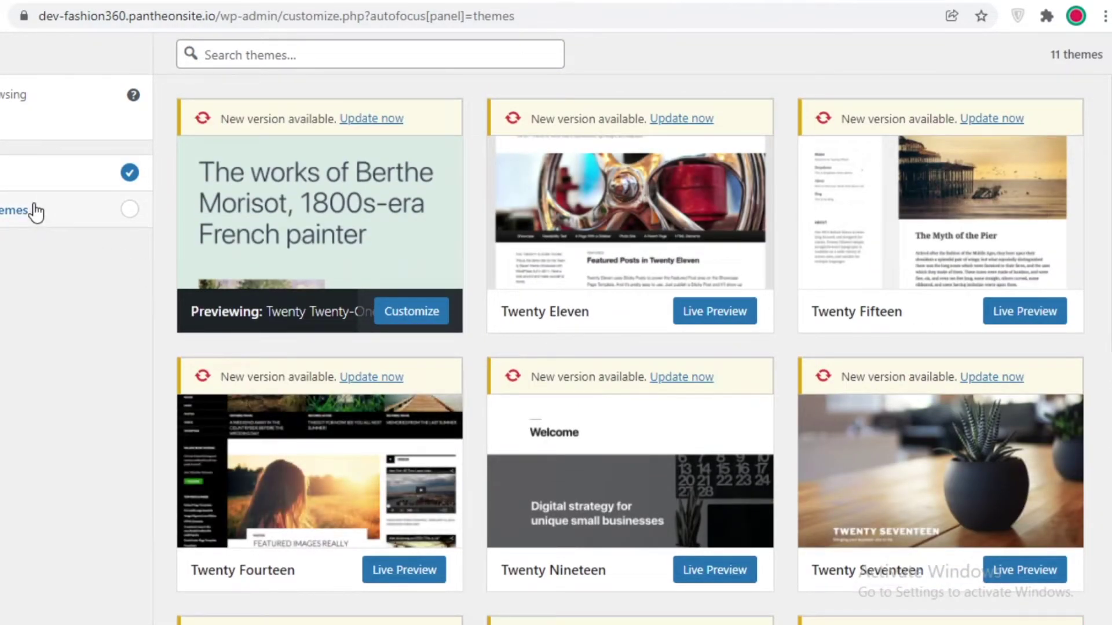
click(36, 212)
scroll(223, 244, down, 12)
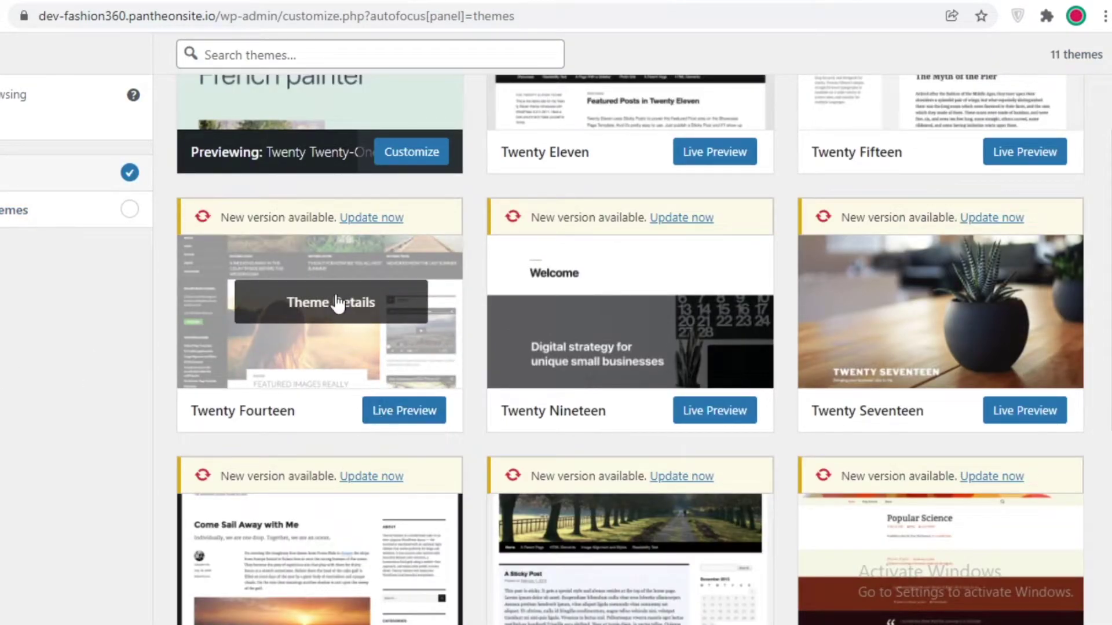
click(394, 409)
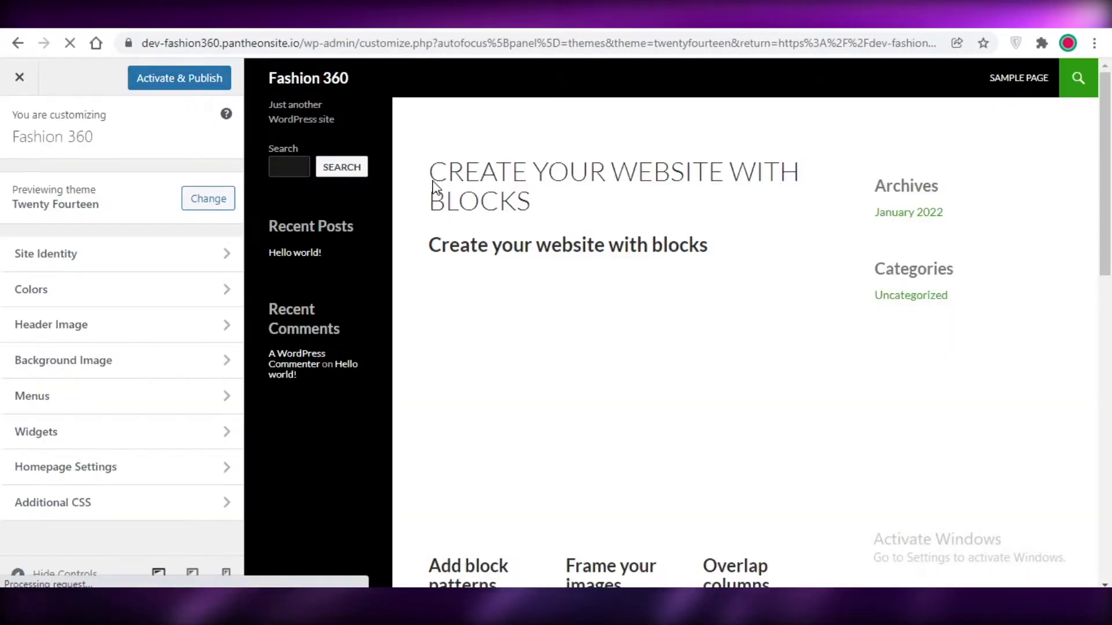
- Open the Twenty Fourteen theme details and choose Customize to load its Fashion 360 preview
scroll(744, 229, down, 3)
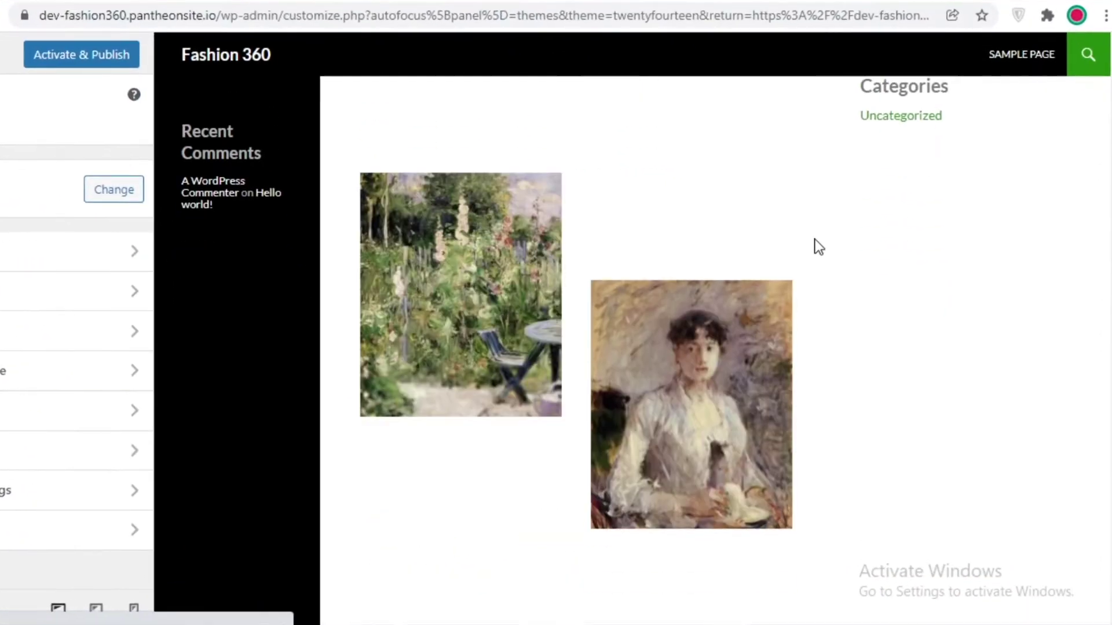
scroll(744, 229, up, 3)
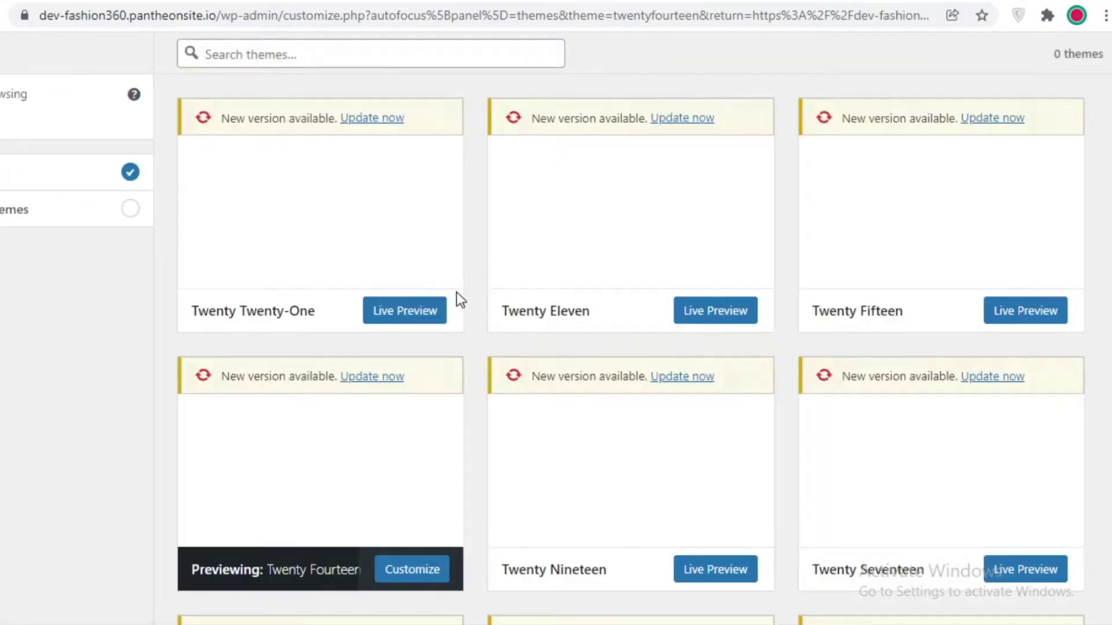
scroll(645, 377, down, 1)
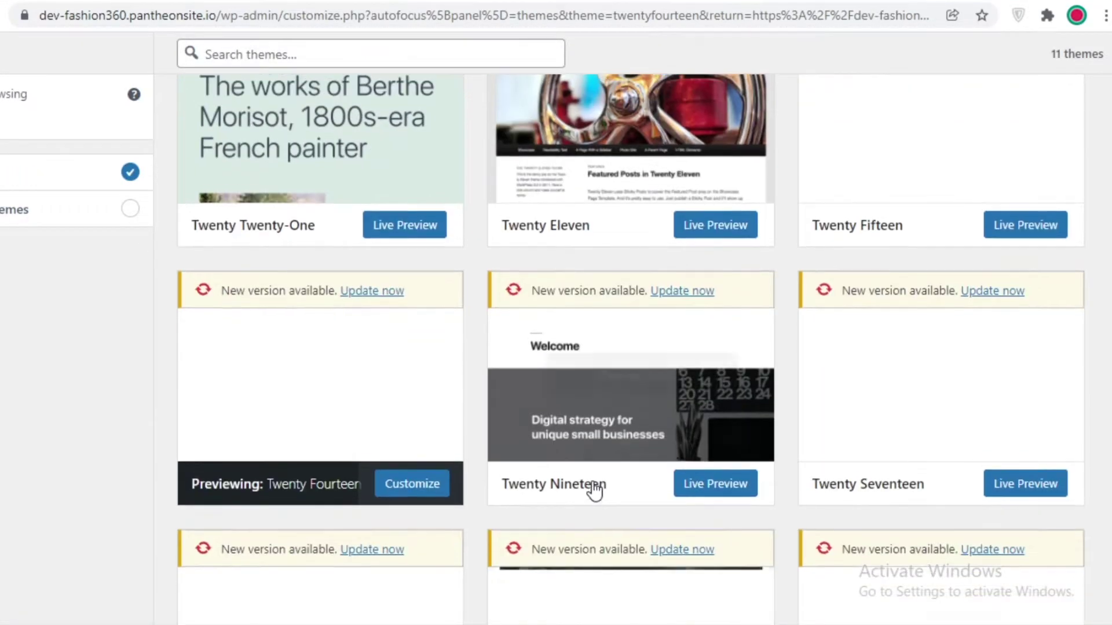
scroll(595, 489, up, 1)
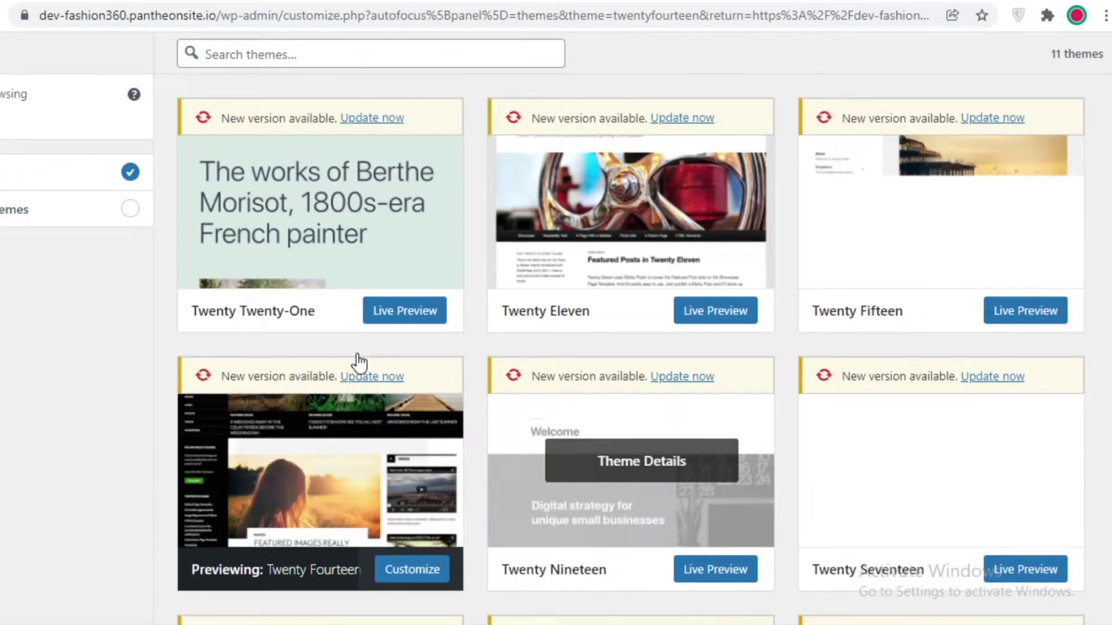
click(353, 556)
click(963, 581)
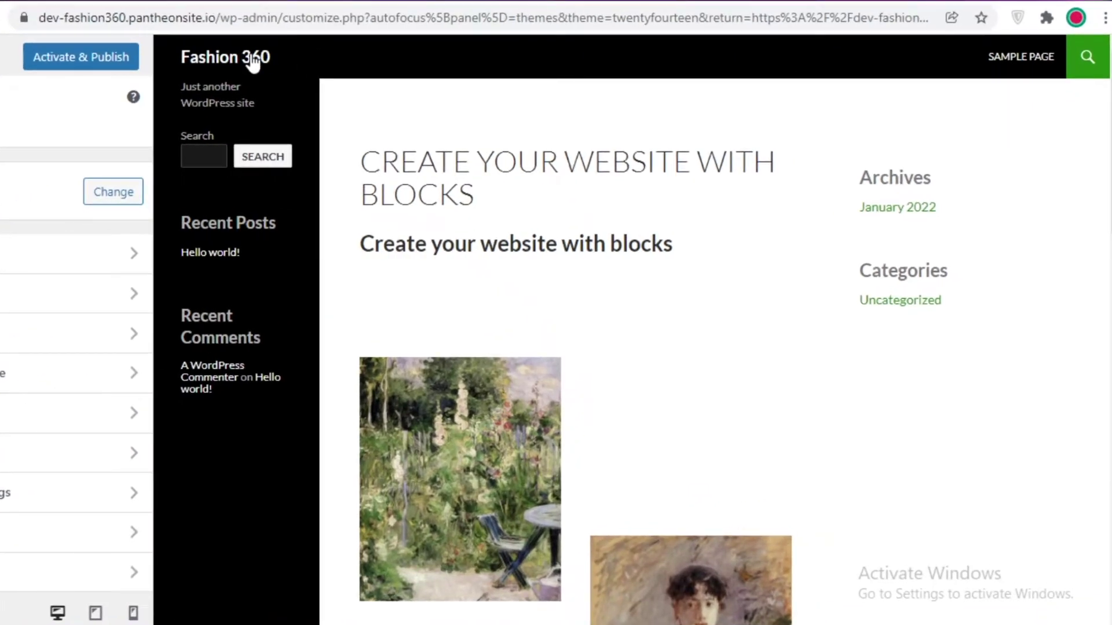
click(250, 56)
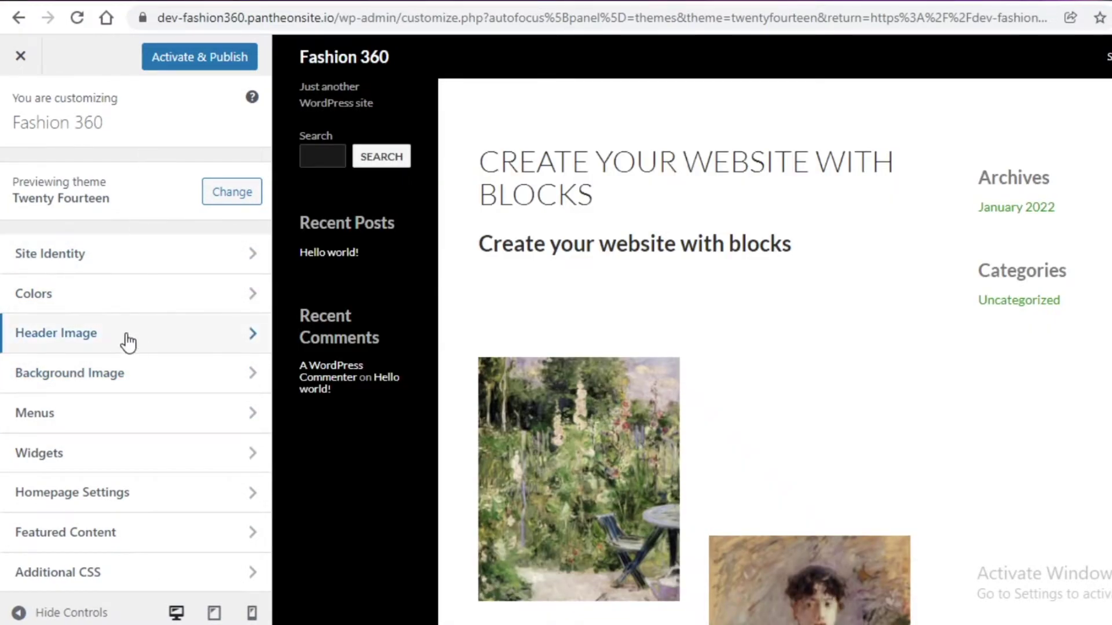
click(331, 64)
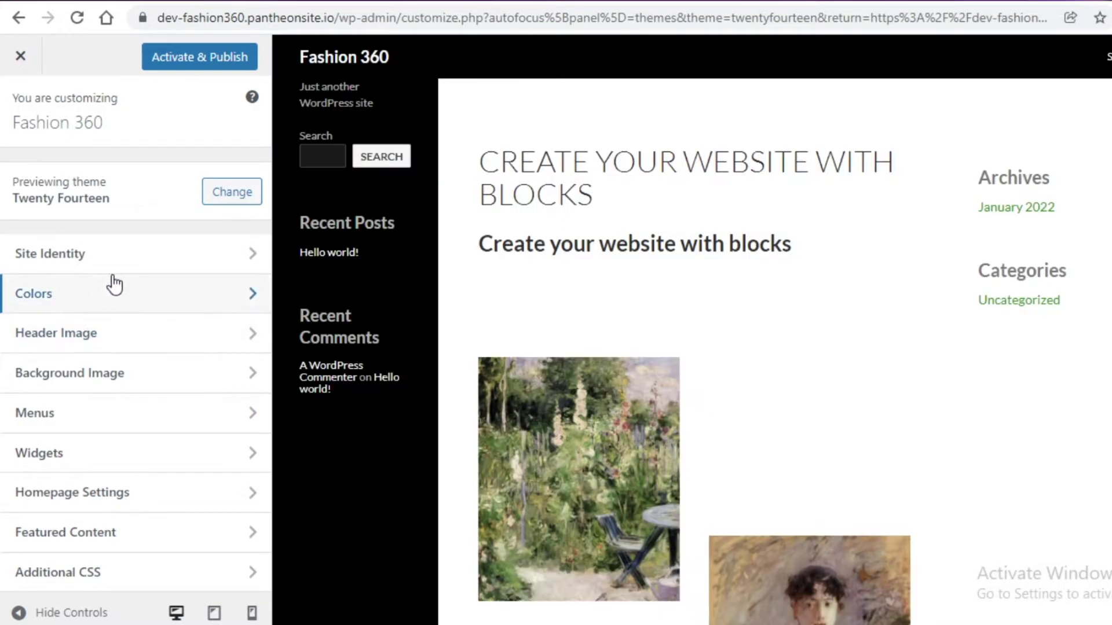
- In Site Identity, replace the old tagline with 'The fashion forward Blog'
click(127, 267)
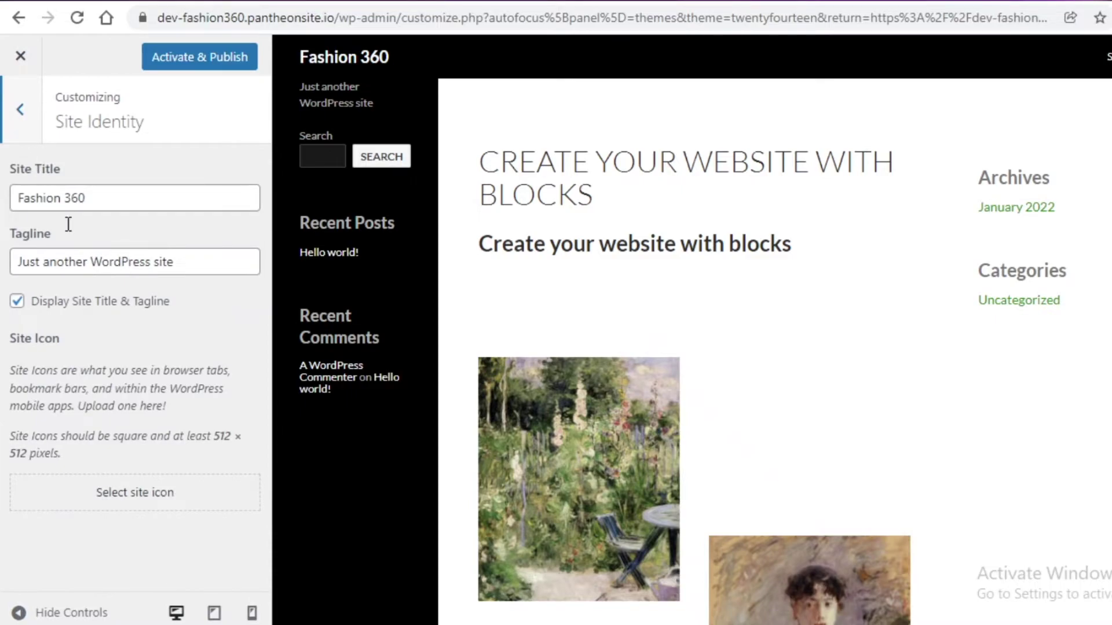
double_click(93, 262)
key(ctrl+a)
key(BackSpace)
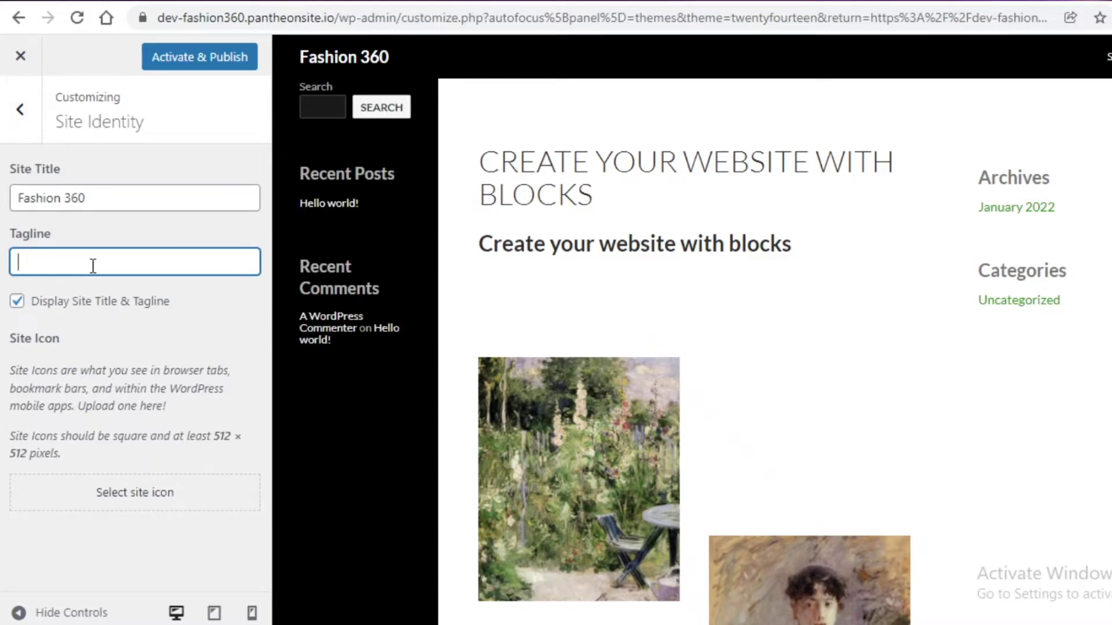
text(The fashion forward)
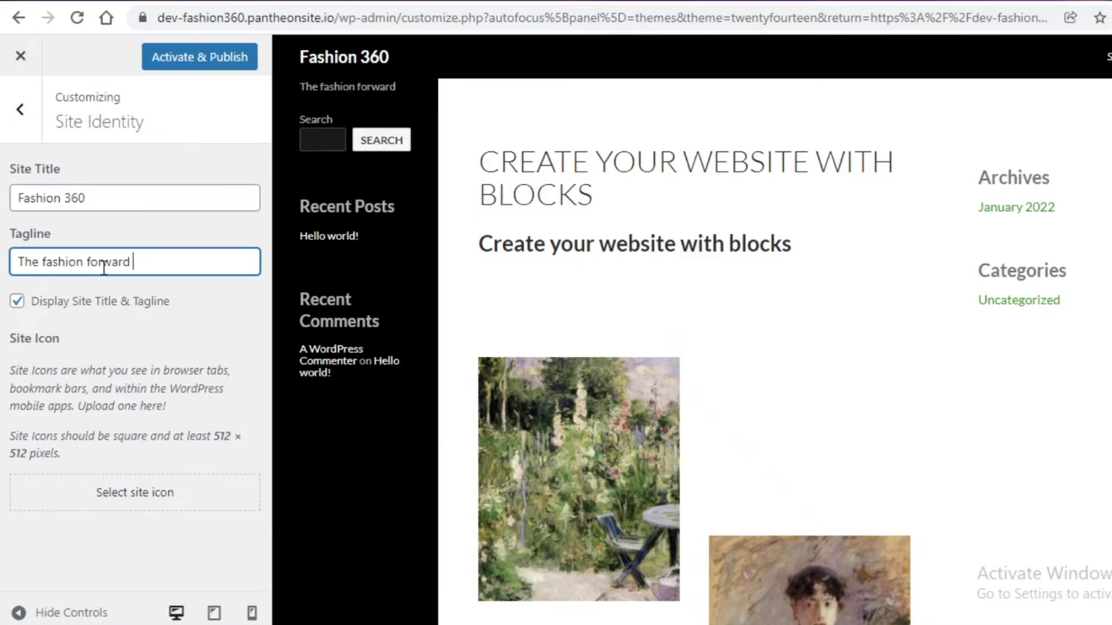
text( Blog)
click(20, 110)
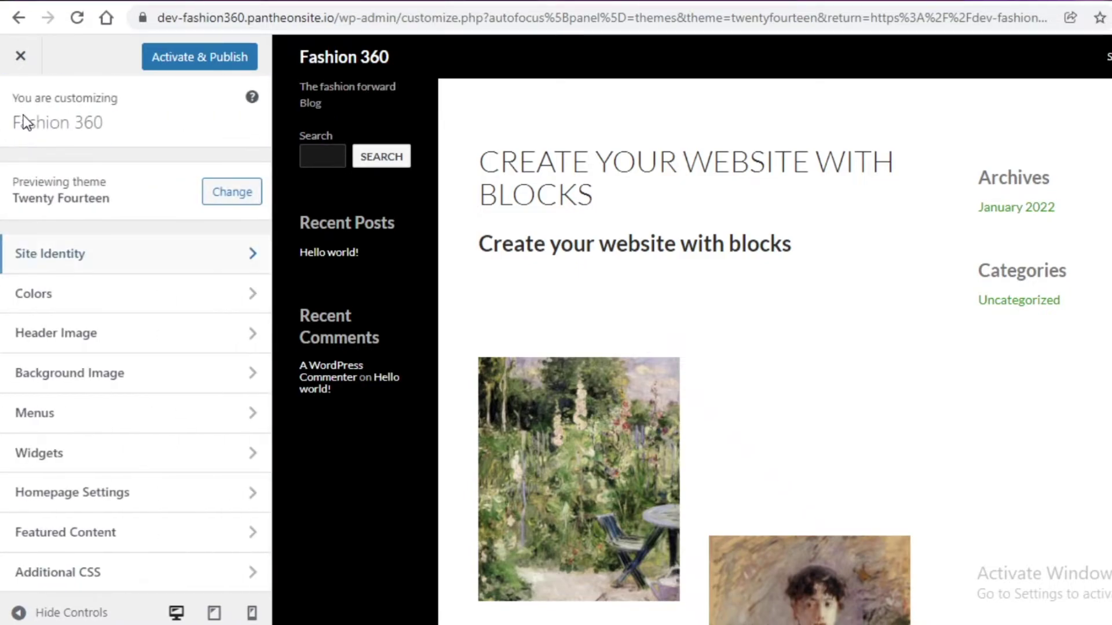
- In Colors, set the Site Title Color to crimson #d80f44
click(101, 307)
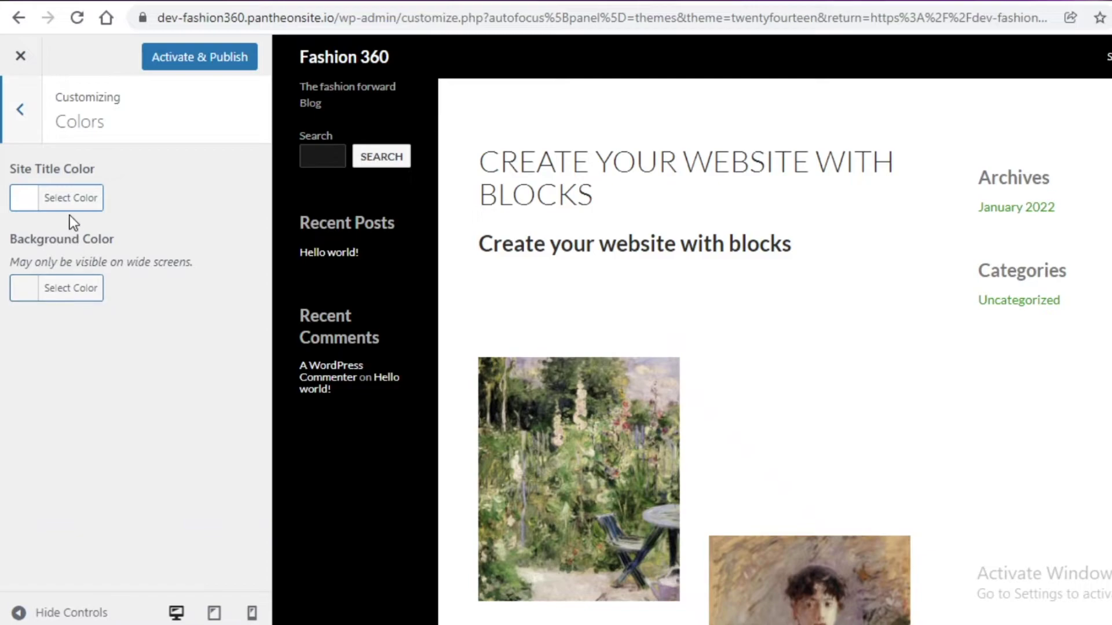
click(41, 203)
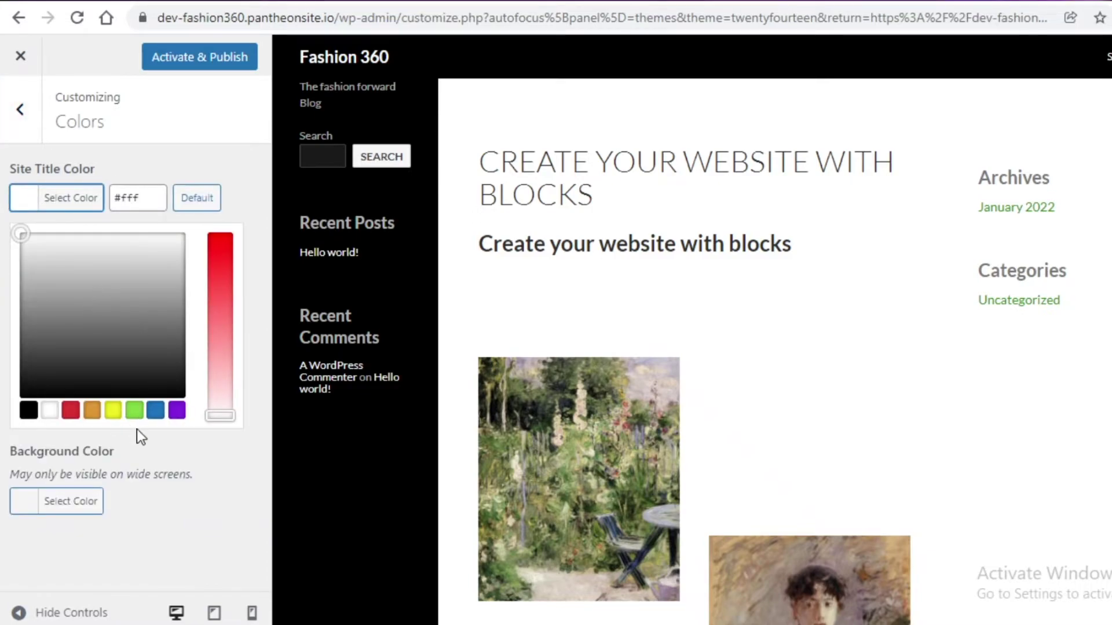
click(71, 411)
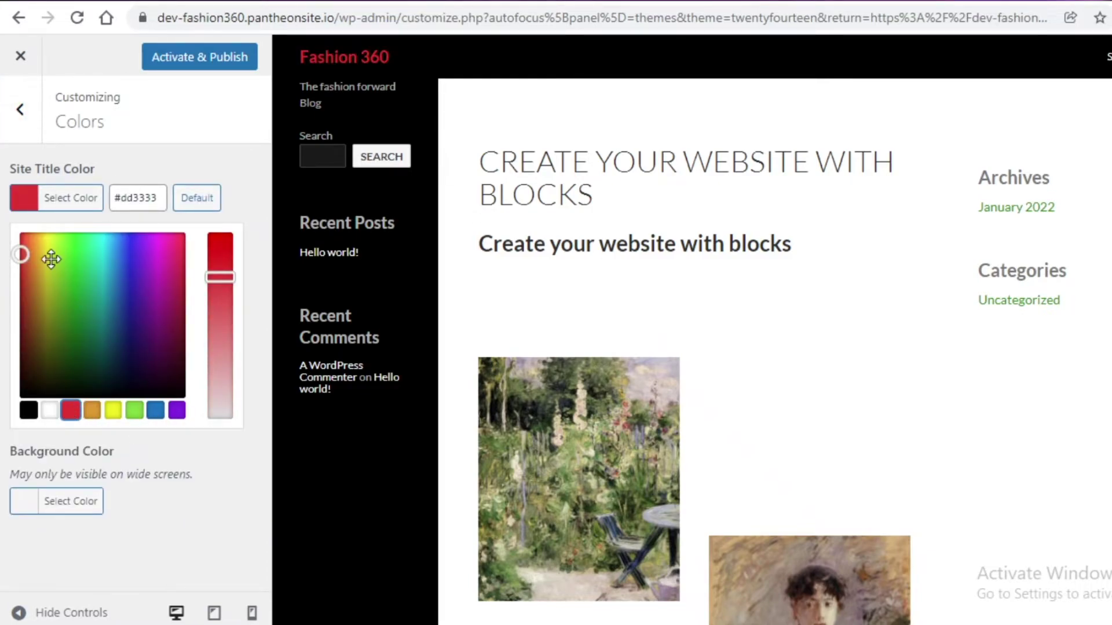
click(178, 257)
drag(214, 277, 213, 247)
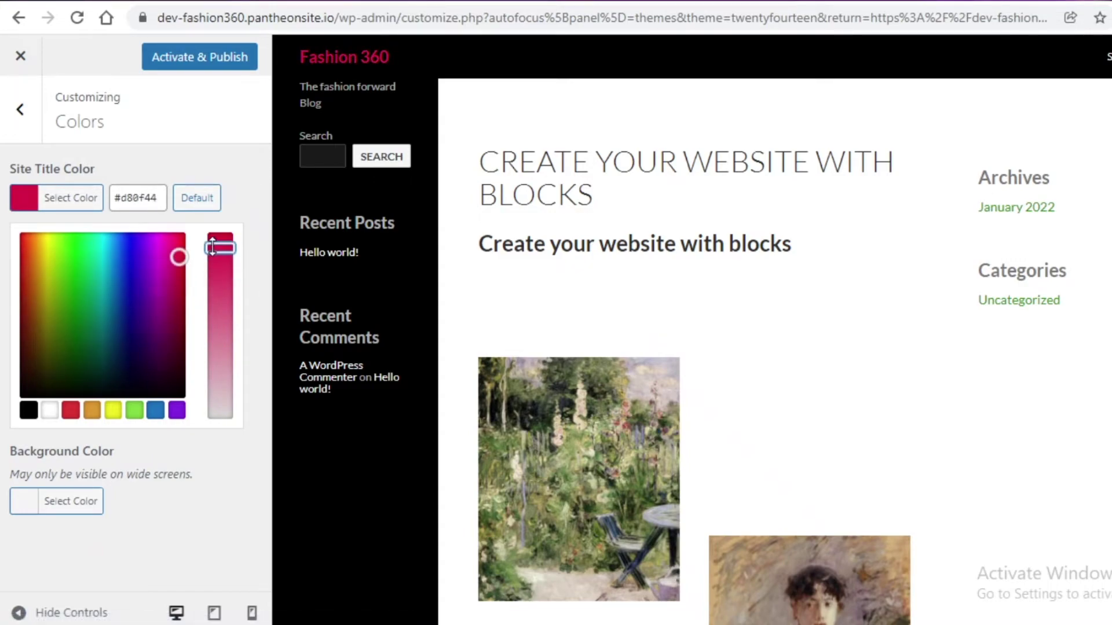
- Set the Background Color to pink, then go to the Background Image settings
click(70, 502)
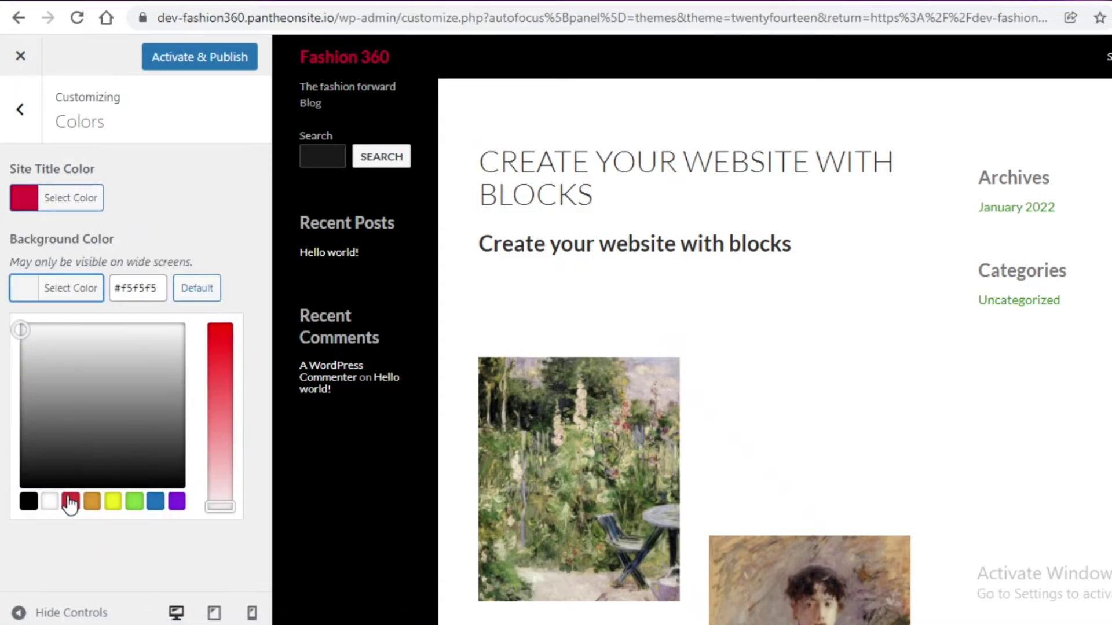
mouse_move(65, 347)
mouse_down()
mouse_move(109, 454)
mouse_move(107, 429)
mouse_up()
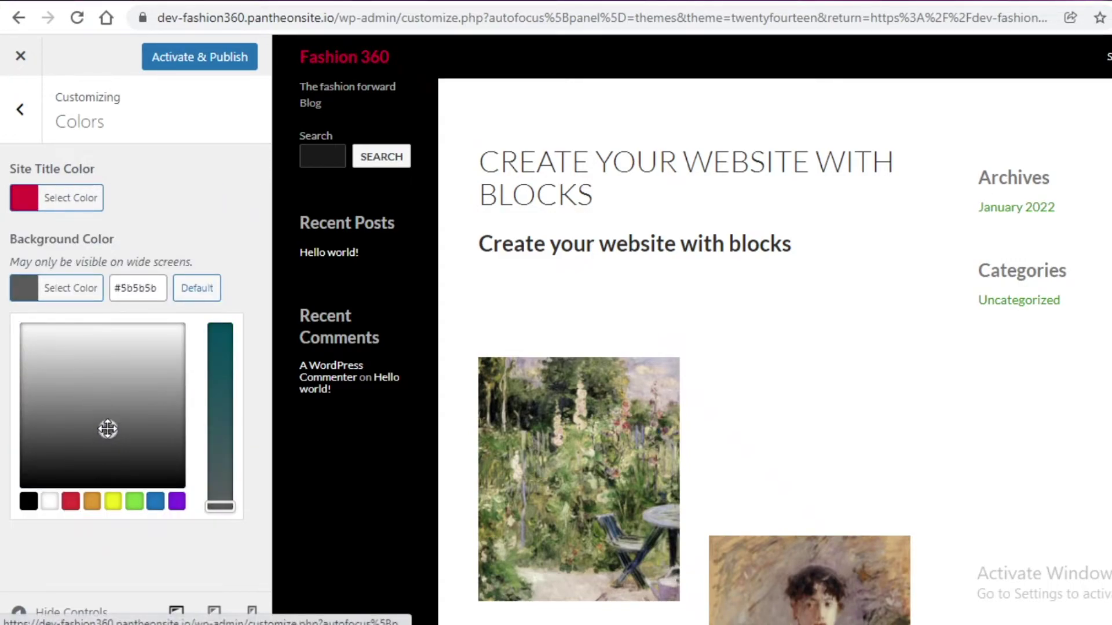
click(134, 501)
click(127, 390)
click(176, 348)
click(99, 110)
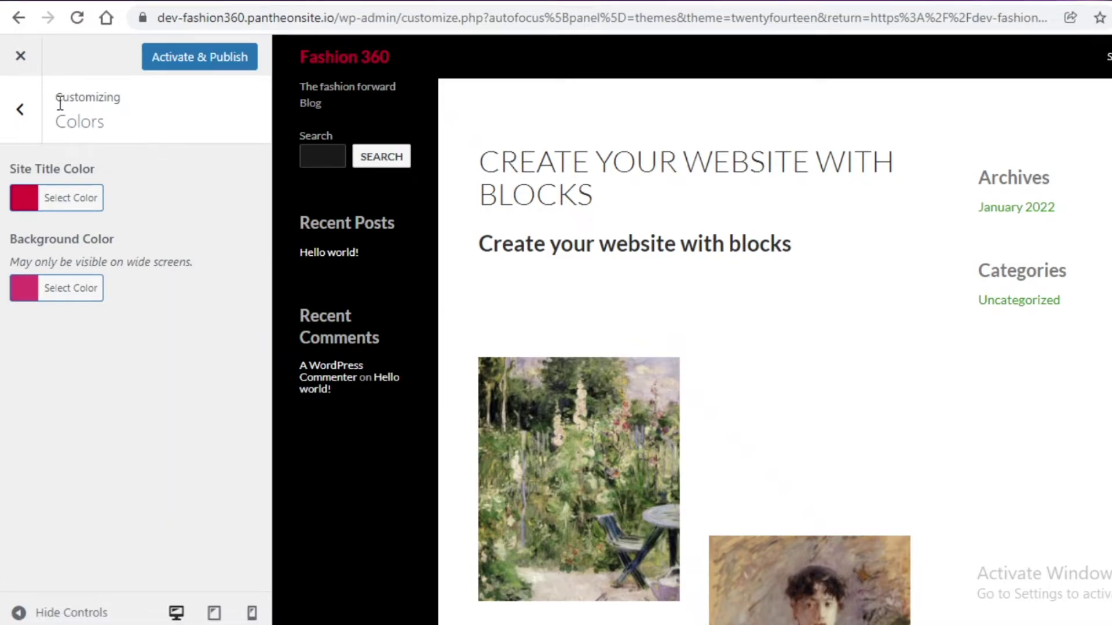
click(19, 110)
click(91, 381)
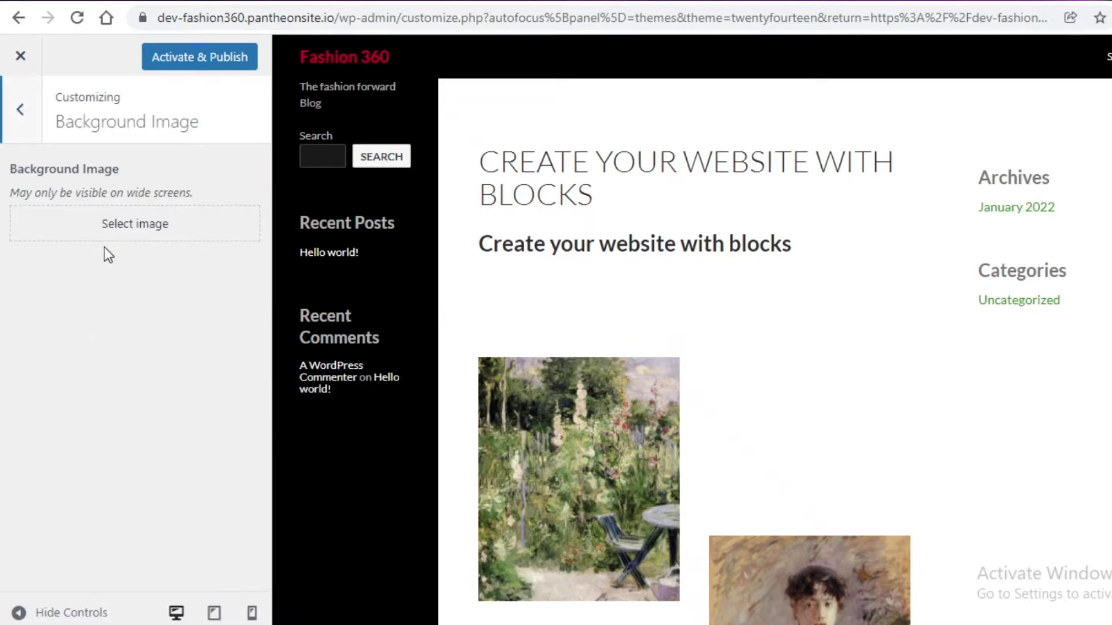
- Upload NOTEBOOK.png from Downloads and set it as the background image
click(107, 228)
click(145, 138)
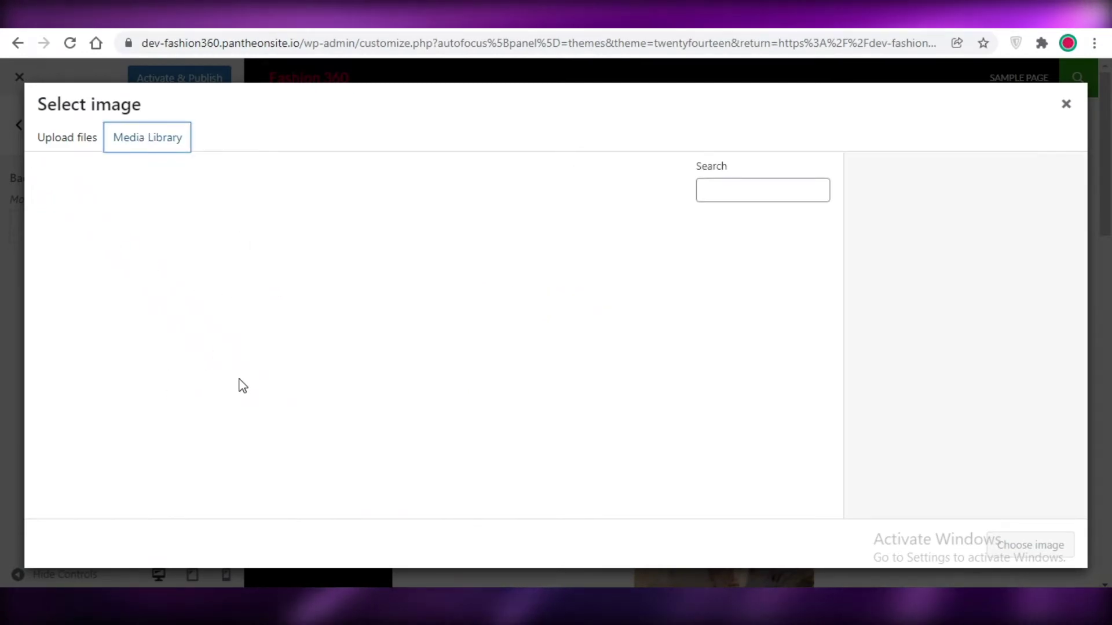
click(435, 396)
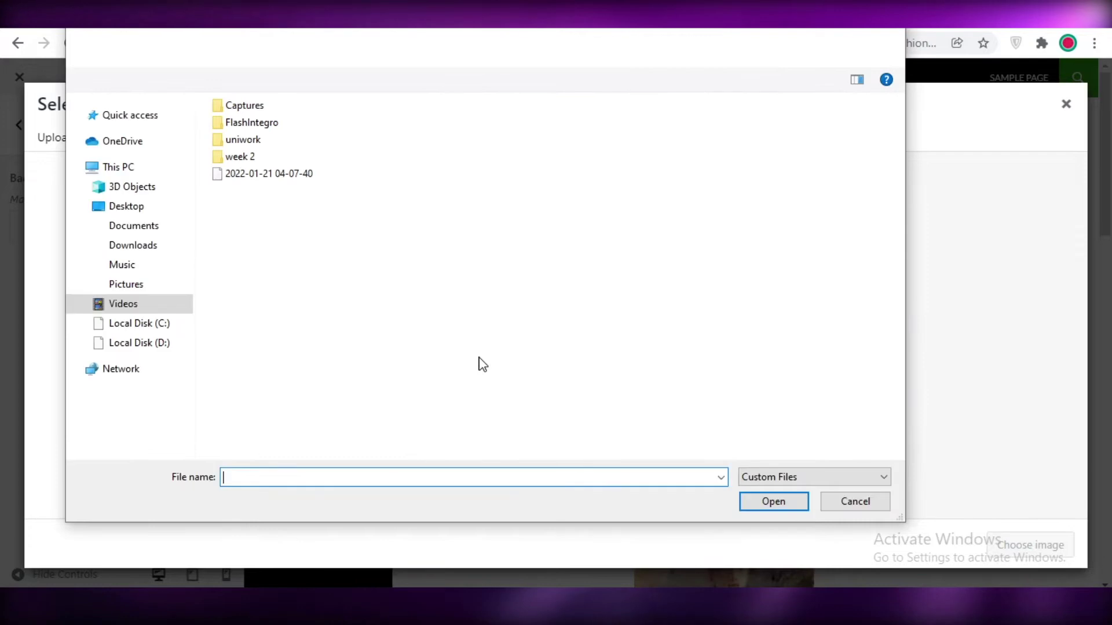
click(131, 247)
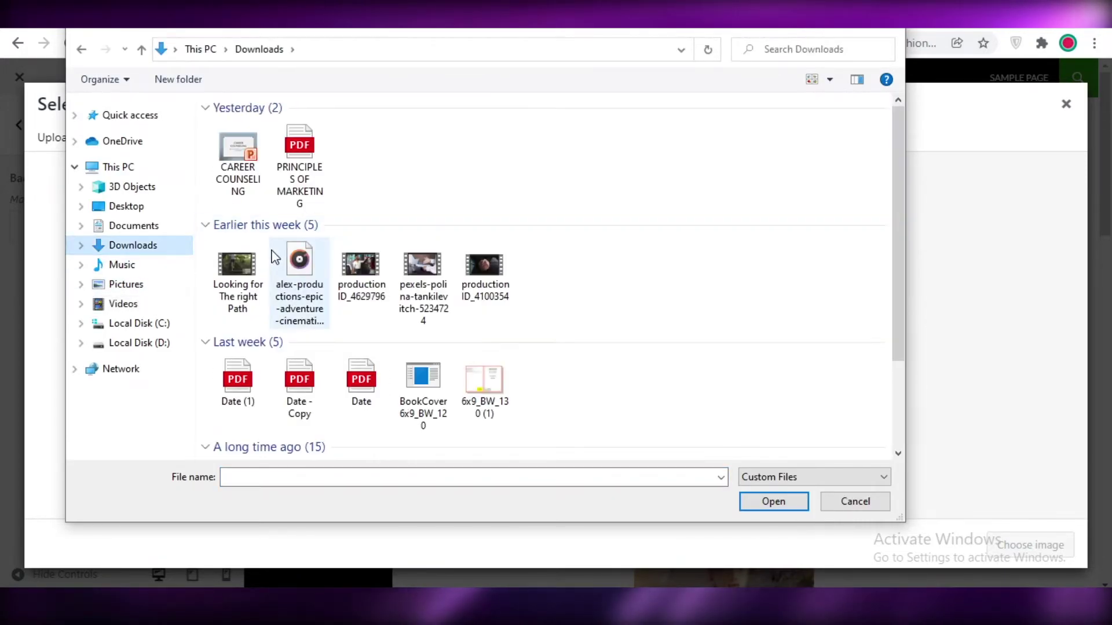
scroll(362, 272, down, 3)
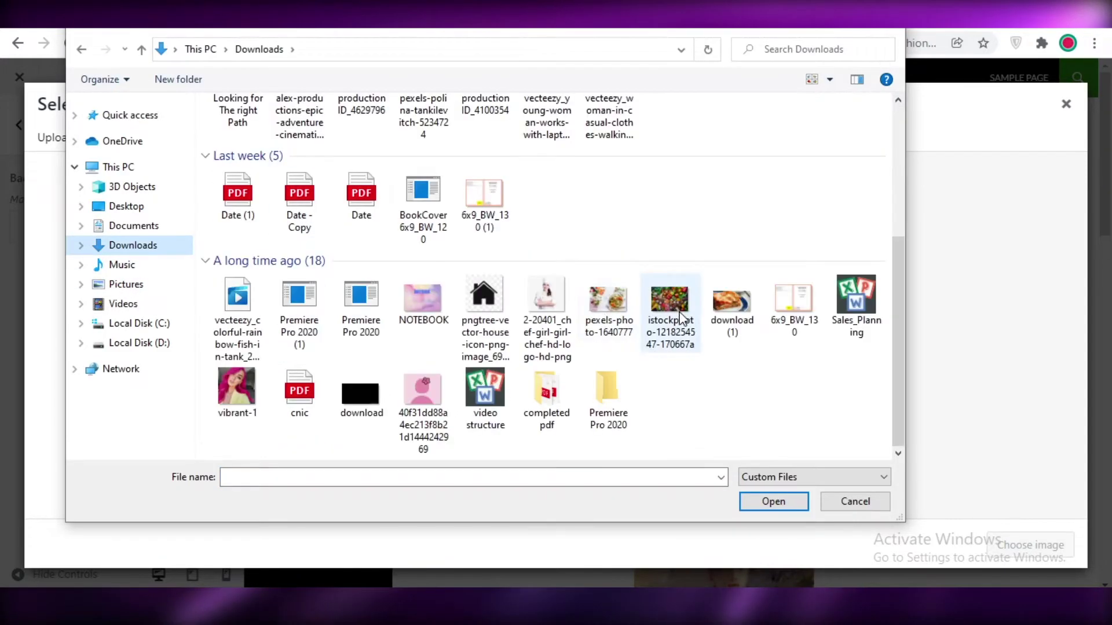
double_click(446, 312)
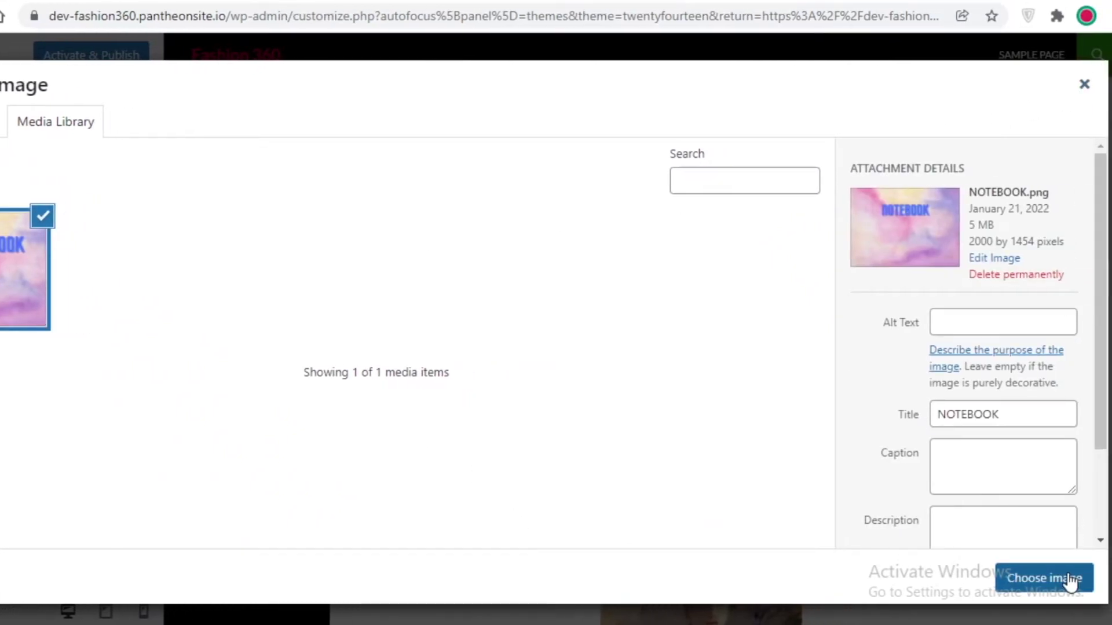
click(1068, 579)
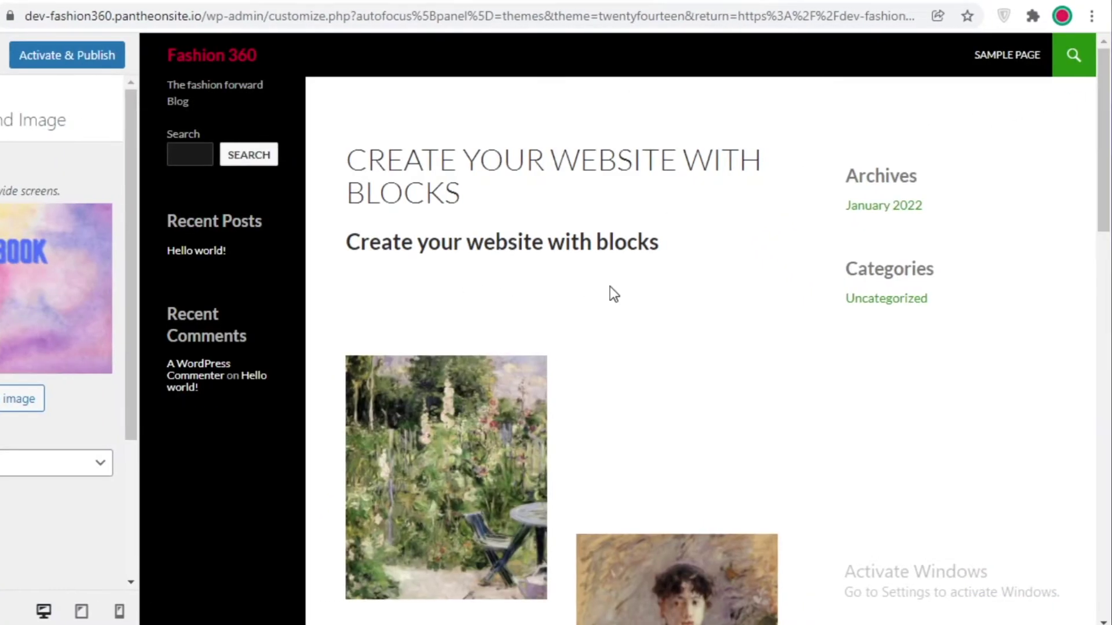
- Apply the Fit to Screen background preset and return to the main Customizer sections
scroll(280, 297, down, 15)
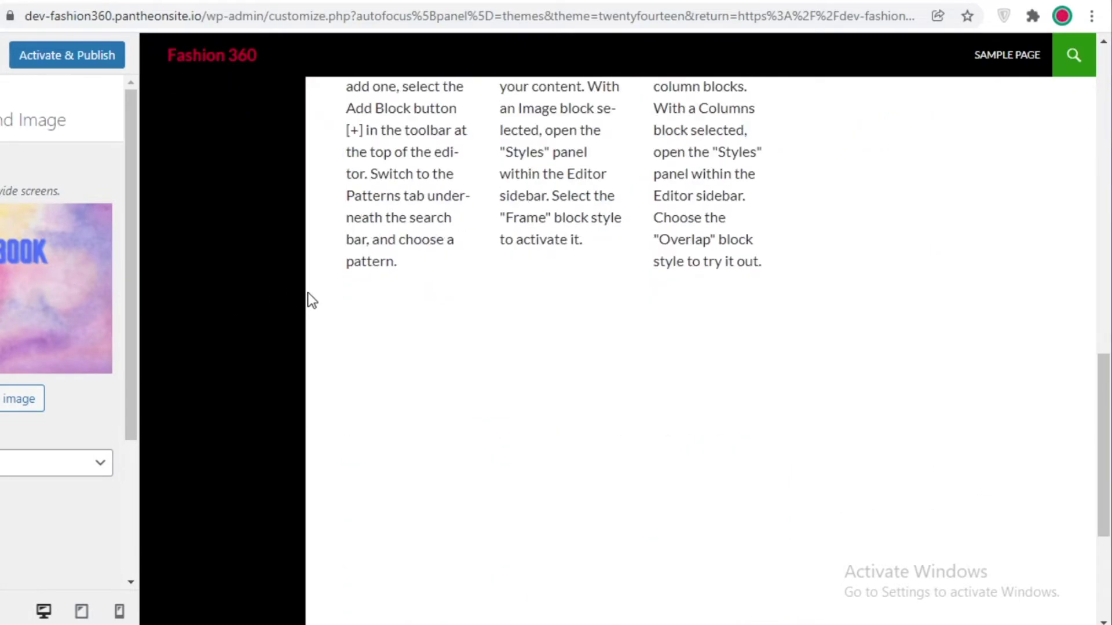
scroll(668, 298, up, 10)
scroll(667, 292, up, 8)
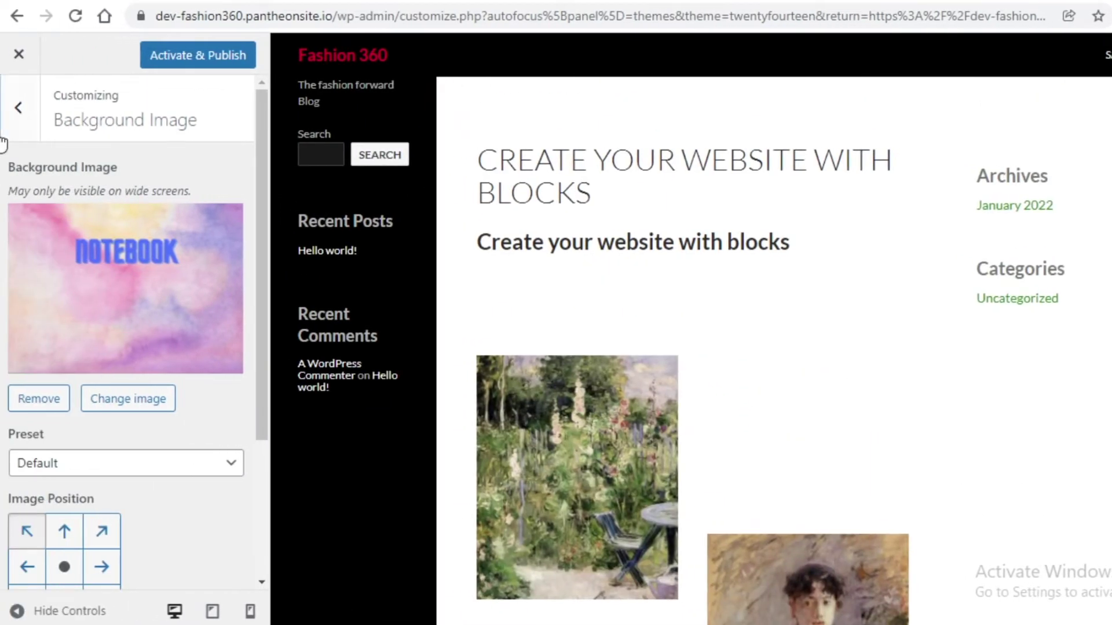
scroll(95, 355, down, 4)
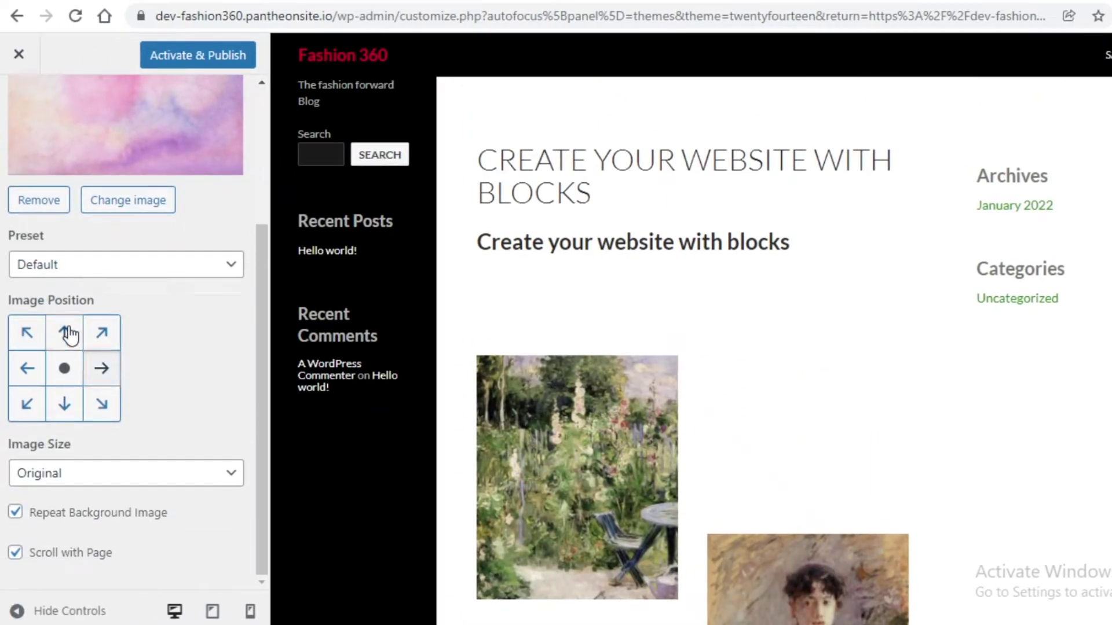
click(67, 264)
click(68, 325)
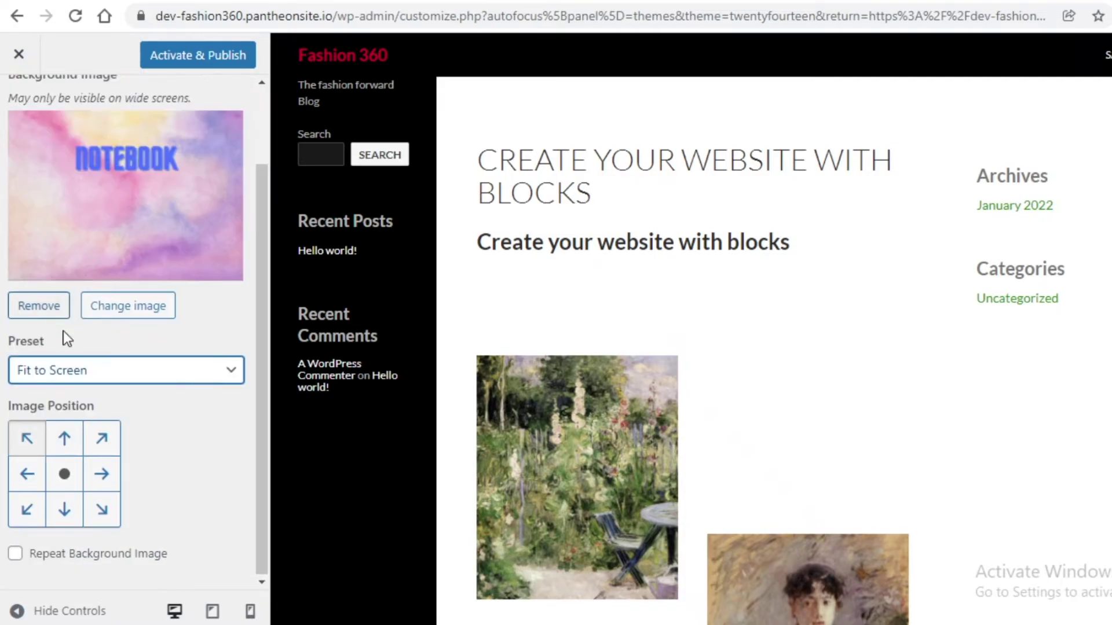
scroll(116, 199, up, 4)
click(13, 112)
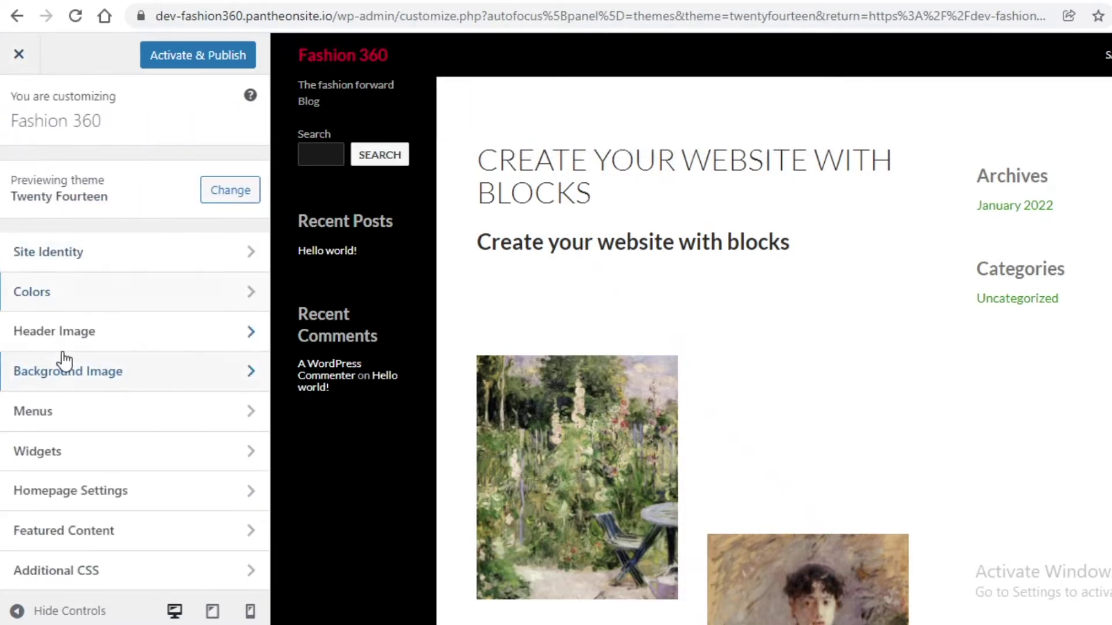
- Create a new 'Our Socials' page at the end of the Primary menu, then return to the main sections
click(62, 412)
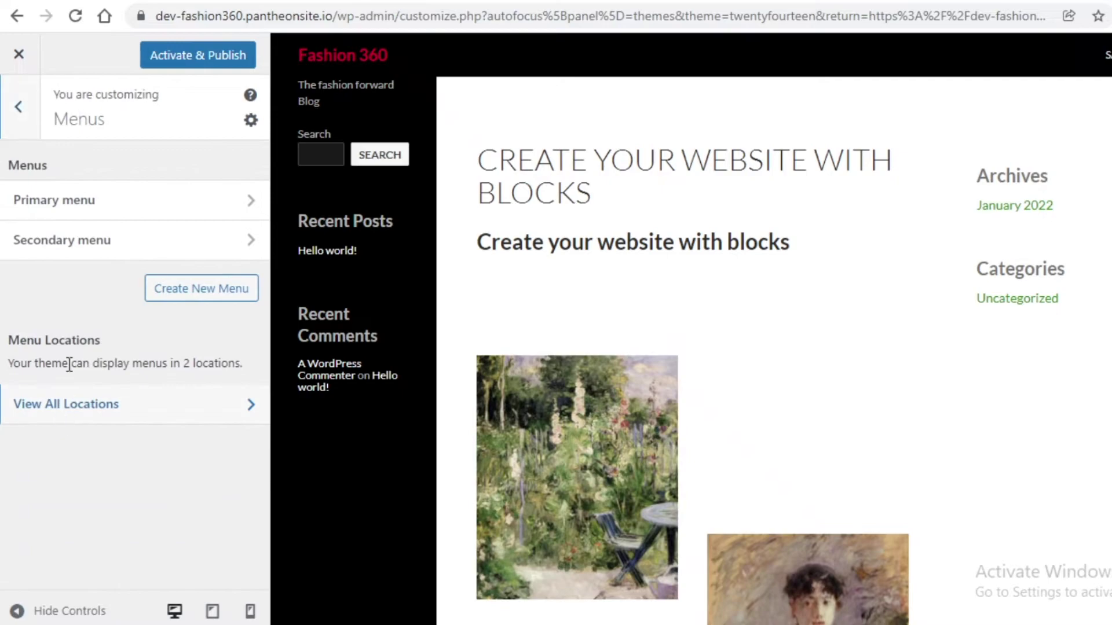
click(109, 203)
click(105, 203)
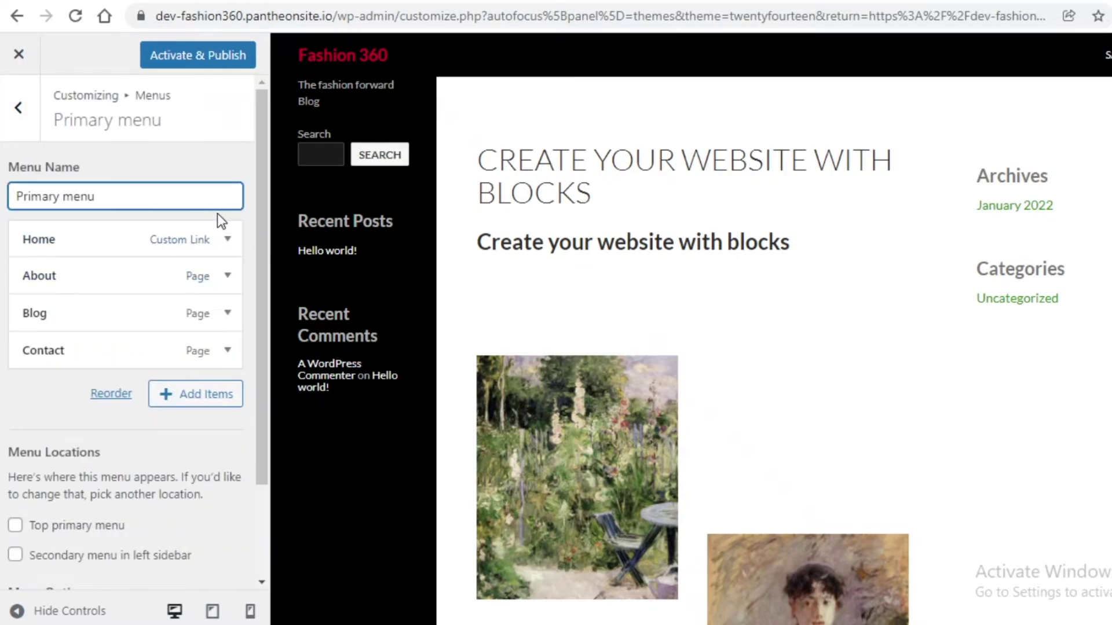
click(197, 313)
scroll(87, 427, down, 9)
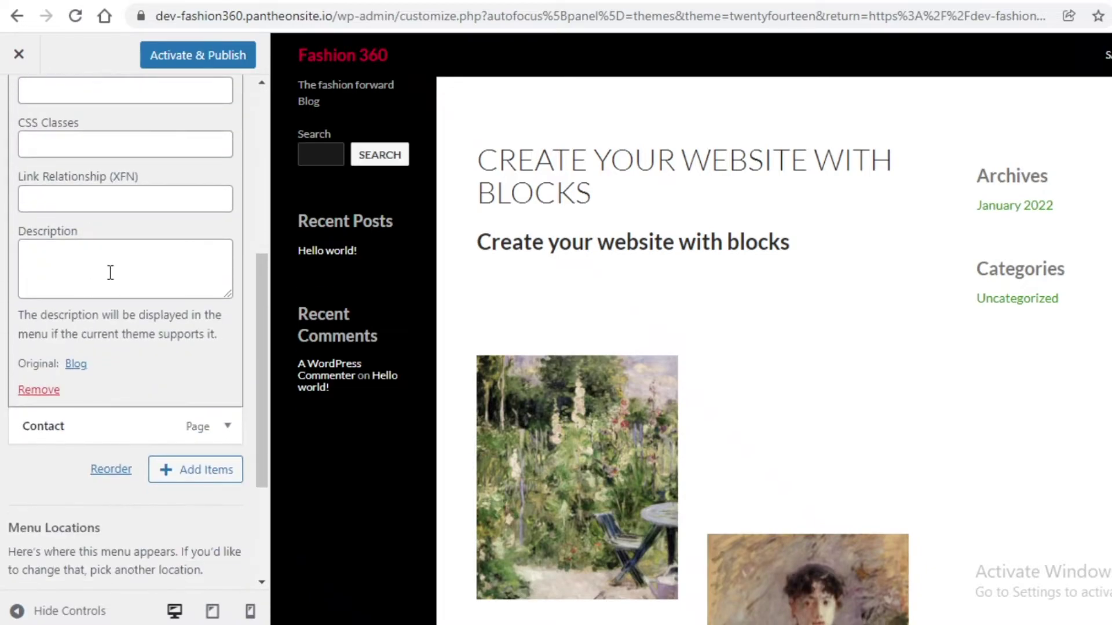
click(187, 284)
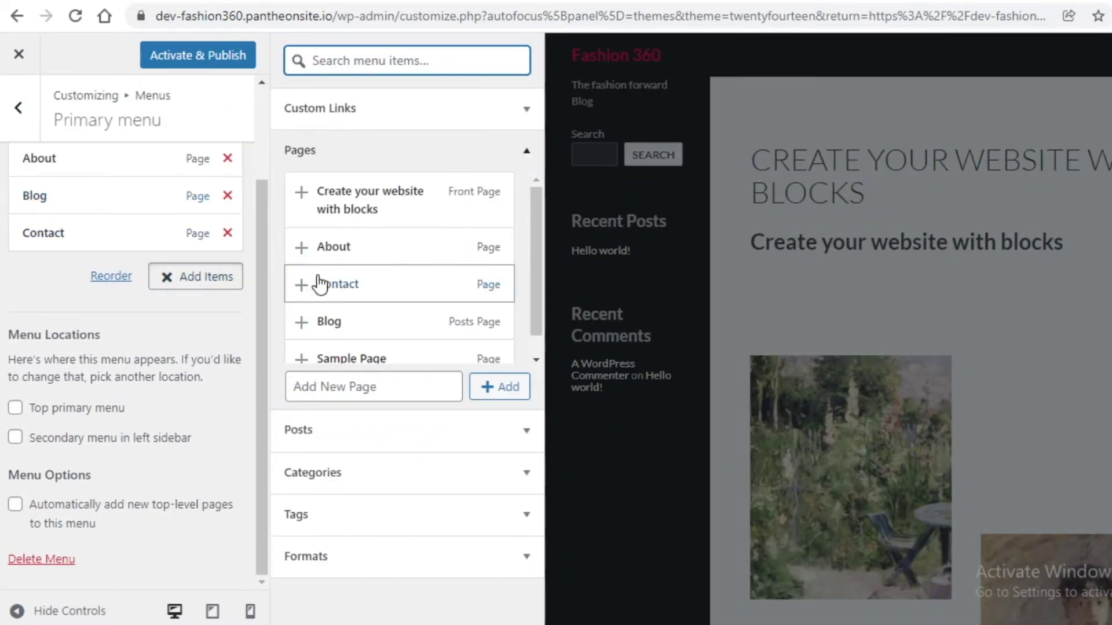
click(379, 386)
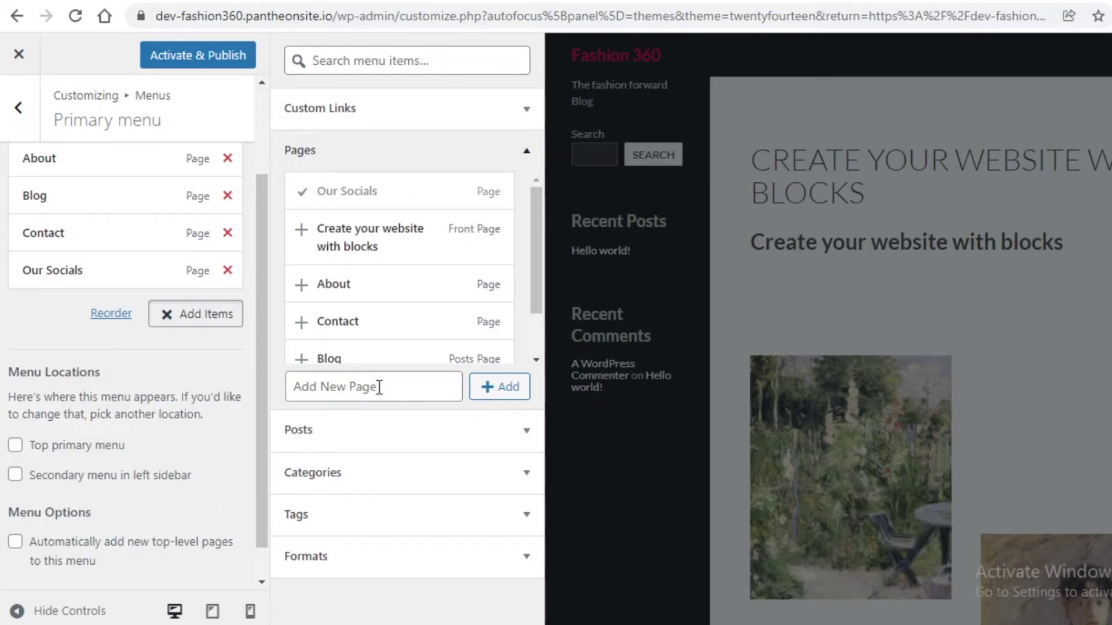
click(26, 137)
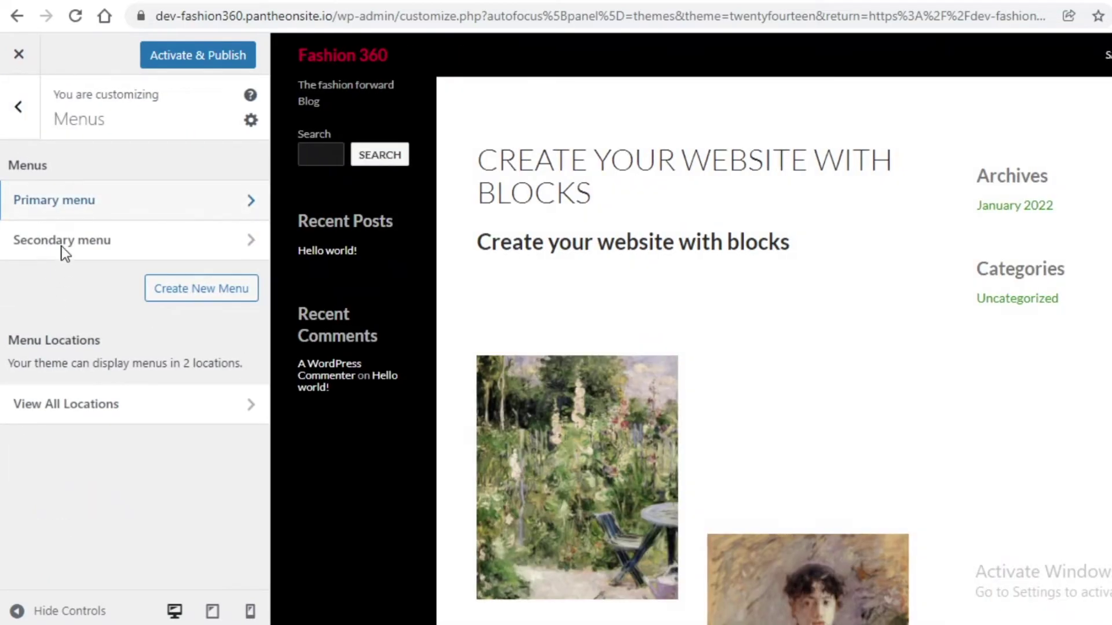
click(17, 109)
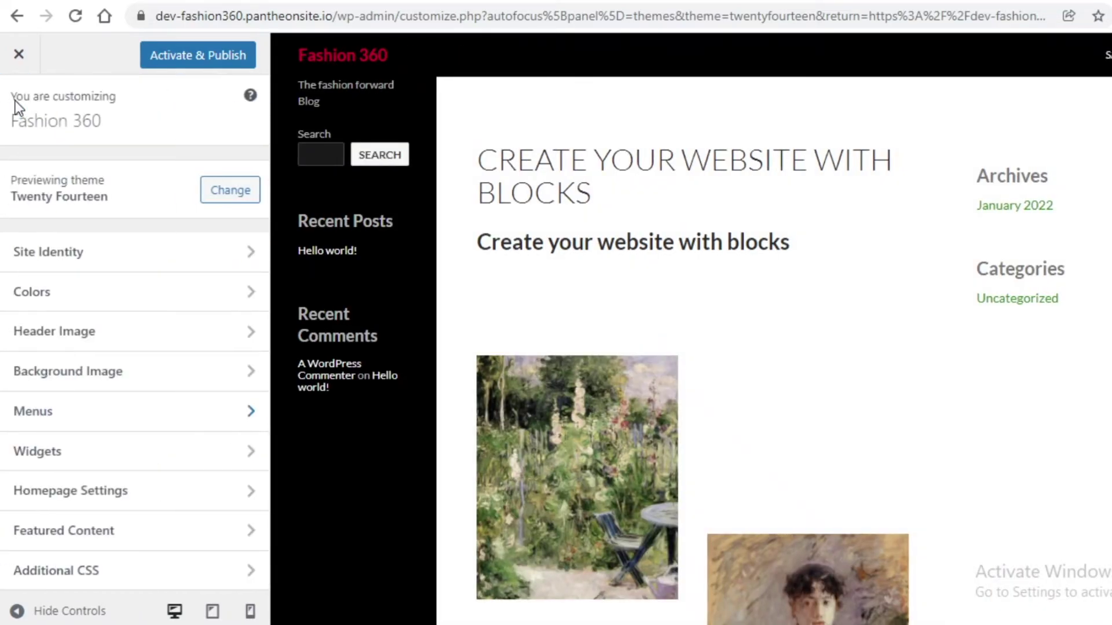
- Insert a Gallery block into the Footer Widget Area, dismissing the block widgets guide
click(92, 453)
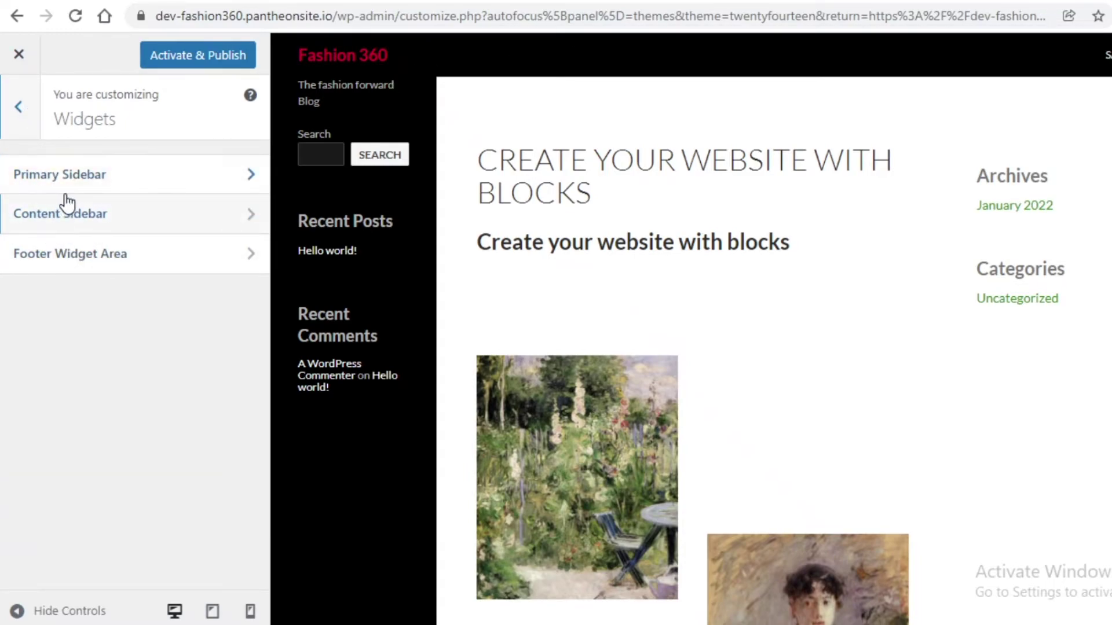
click(96, 254)
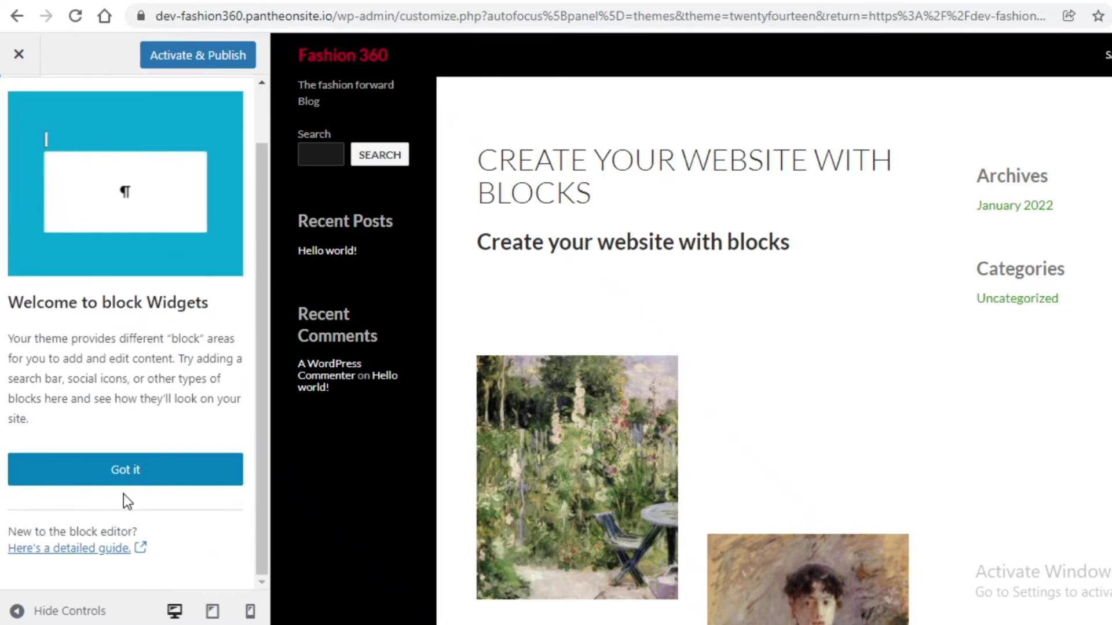
click(183, 469)
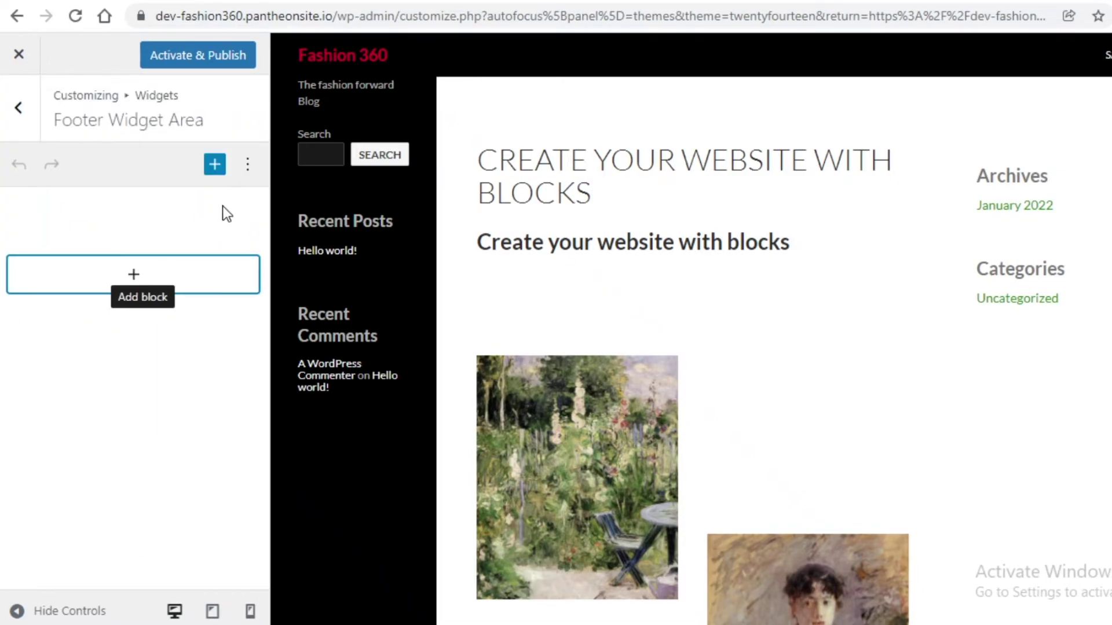
click(158, 277)
scroll(1004, 360, down, 10)
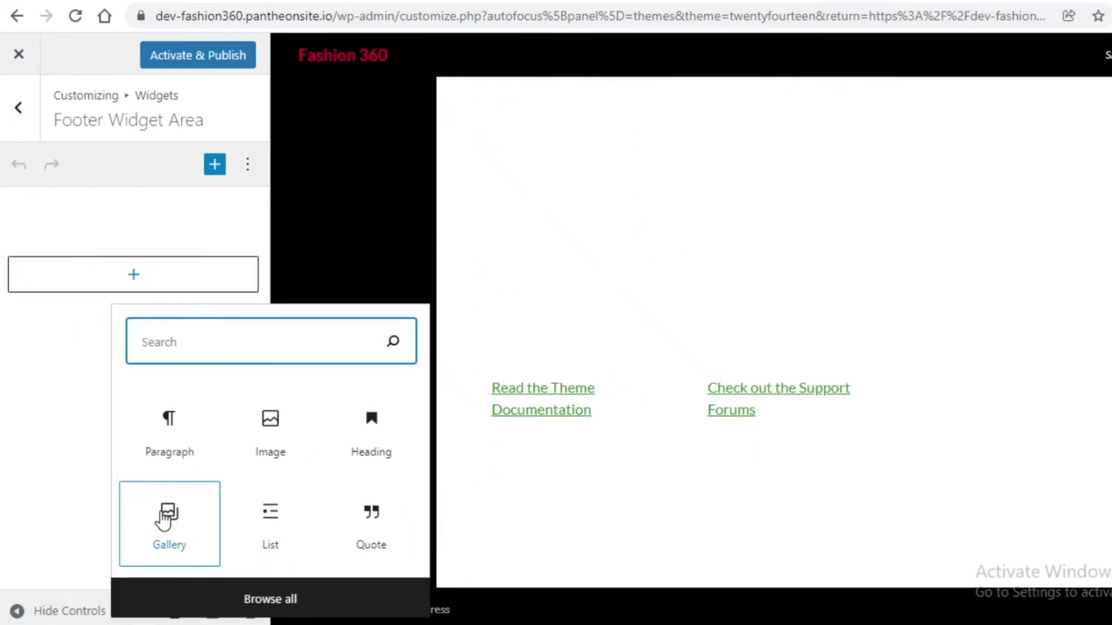
click(166, 515)
click(169, 524)
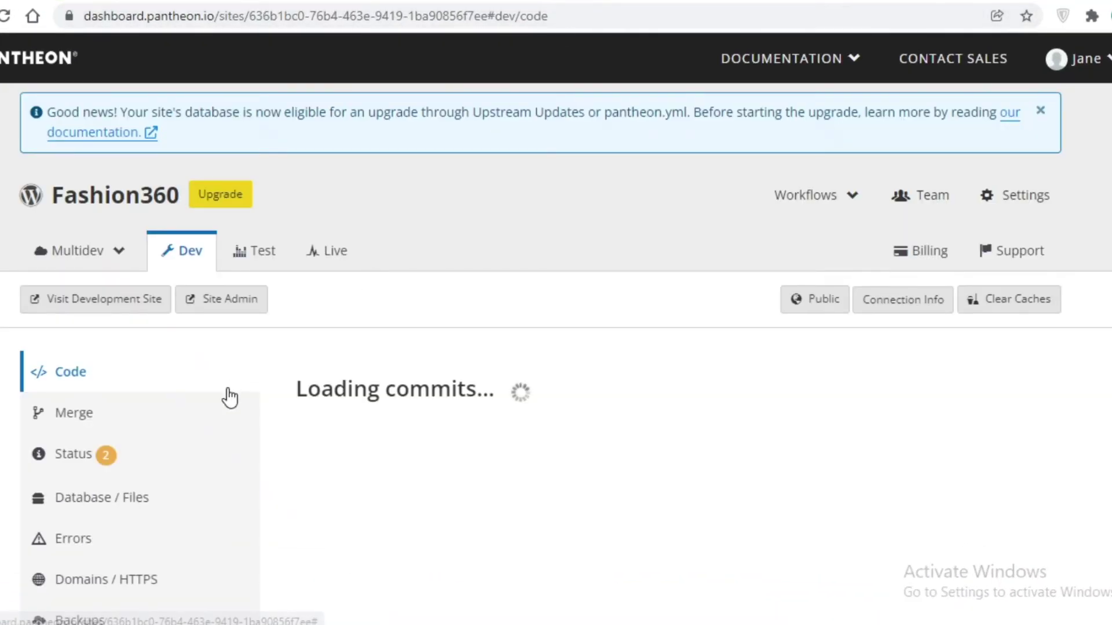
- Review the dev environment's Status, Backups, Domains / HTTPS and Errors pages in Pantheon
scroll(94, 330, down, 2)
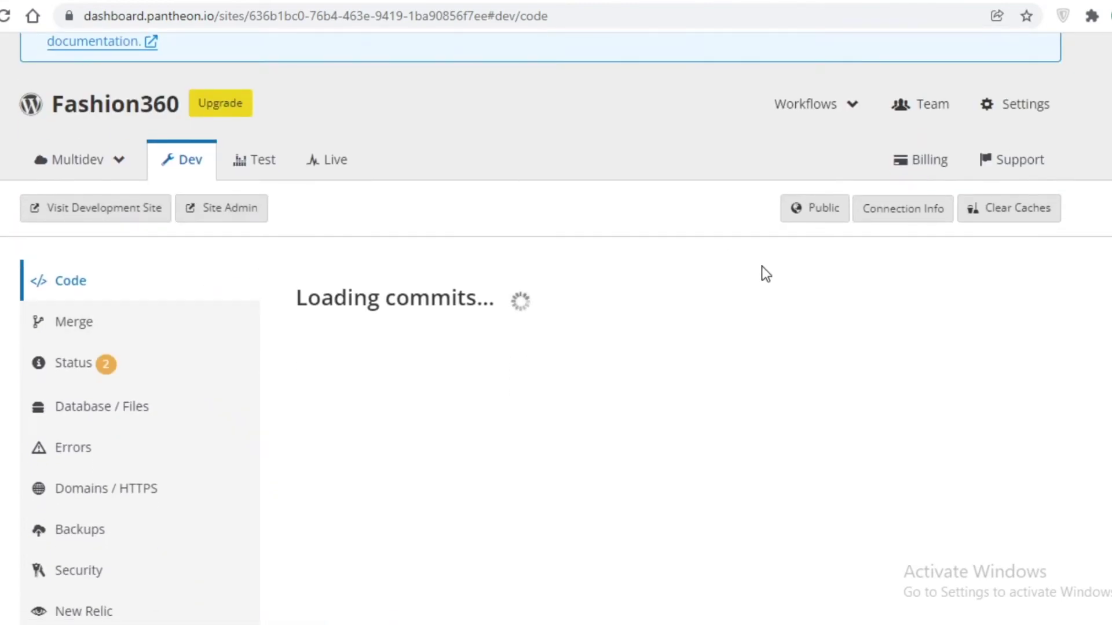
scroll(631, 318, down, 3)
scroll(95, 248, down, 4)
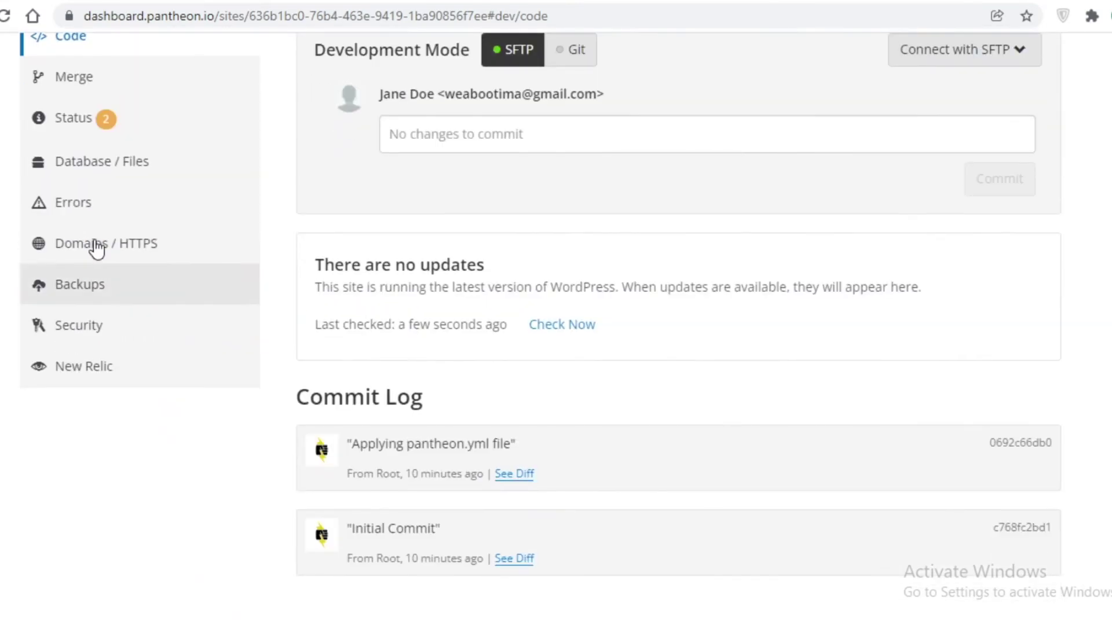
scroll(84, 220, up, 2)
click(81, 210)
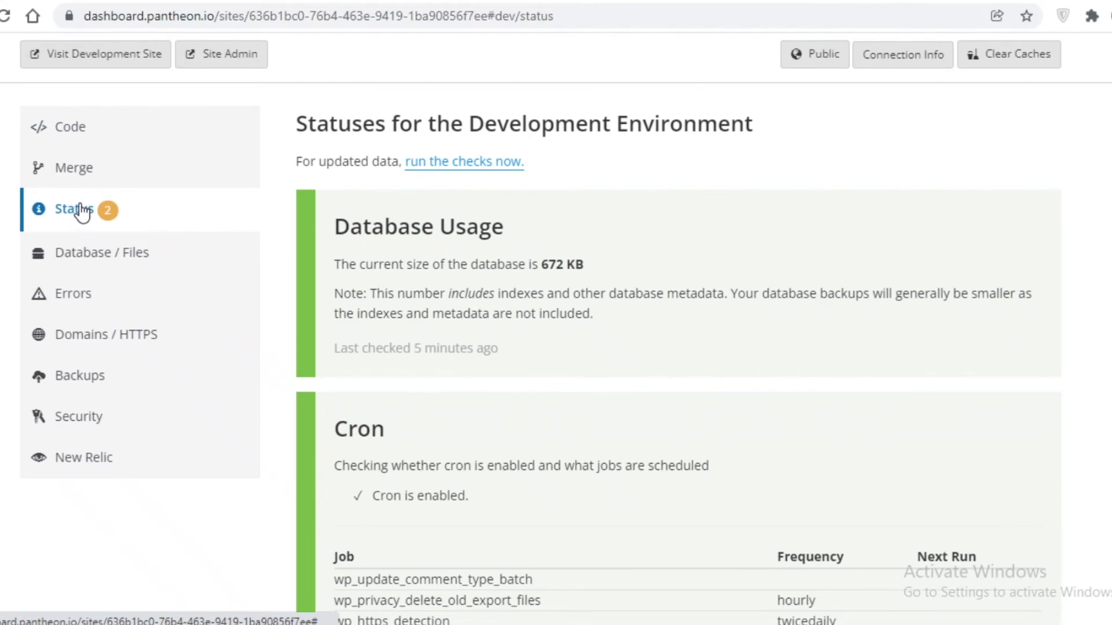
click(80, 375)
click(114, 339)
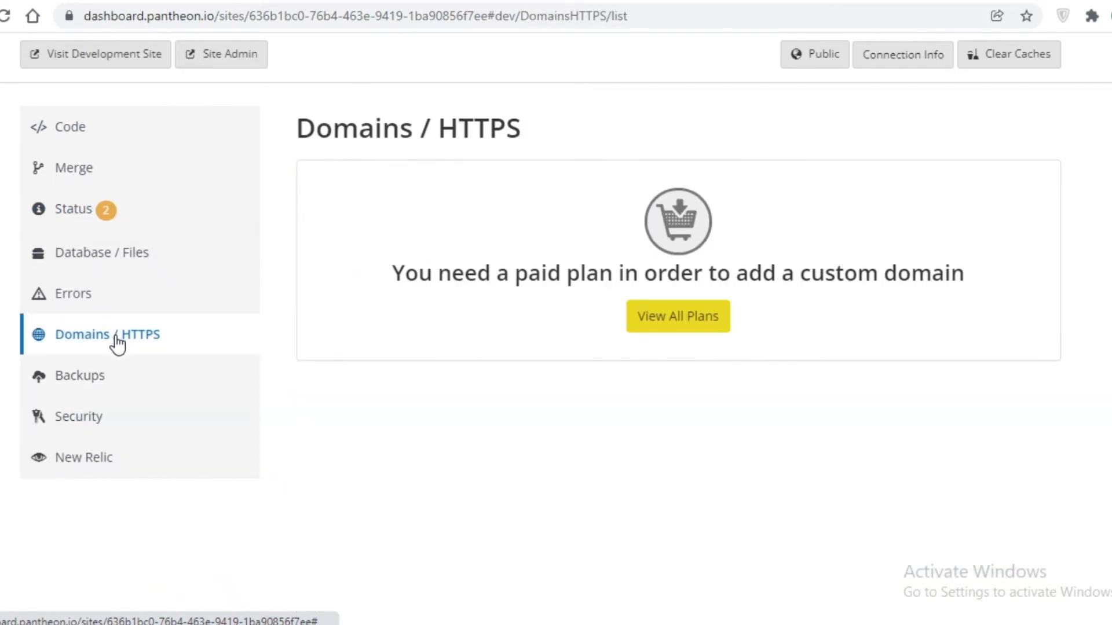
click(85, 301)
- Open the Fashion360 dev site in a new tab, scroll through it, then return to the error log
click(136, 122)
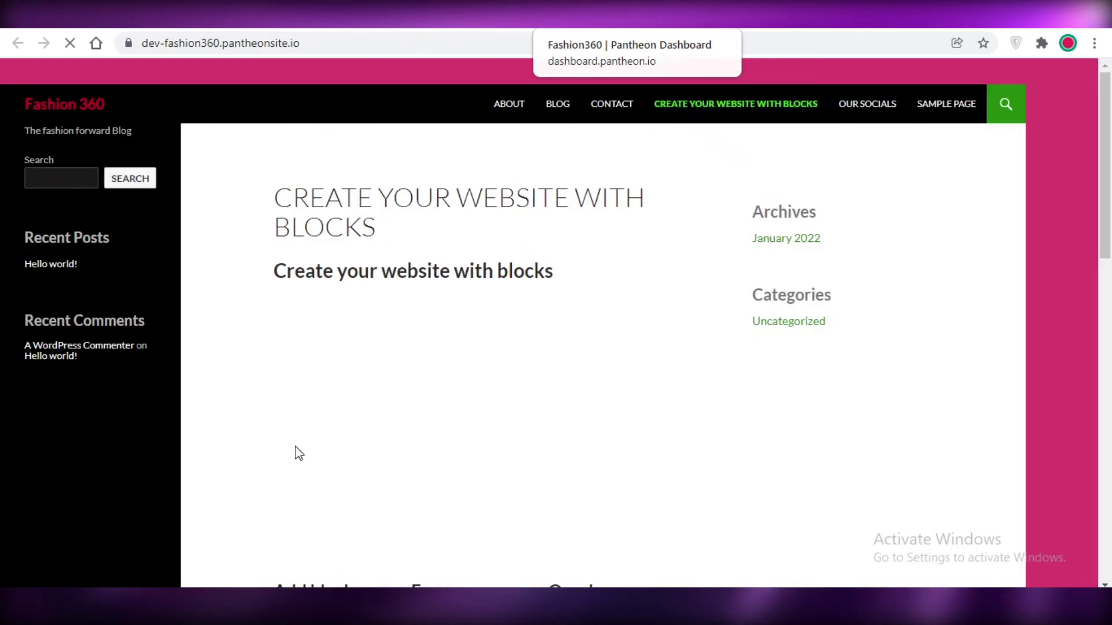
scroll(739, 459, down, 14)
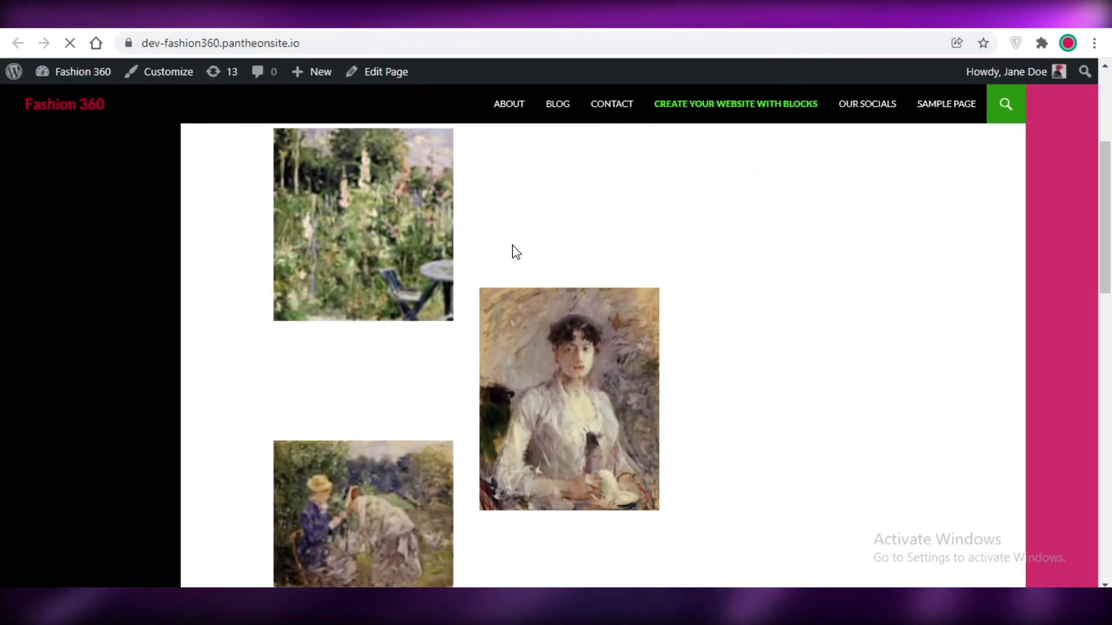
scroll(926, 293, down, 7)
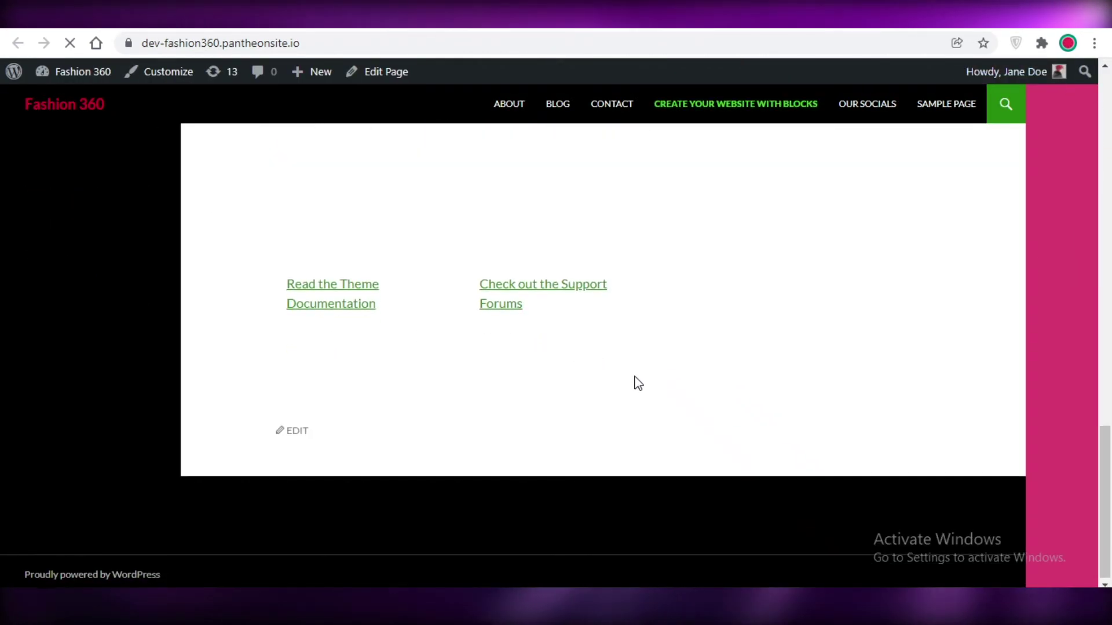
scroll(636, 382, up, 15)
scroll(102, 126, up, 4)
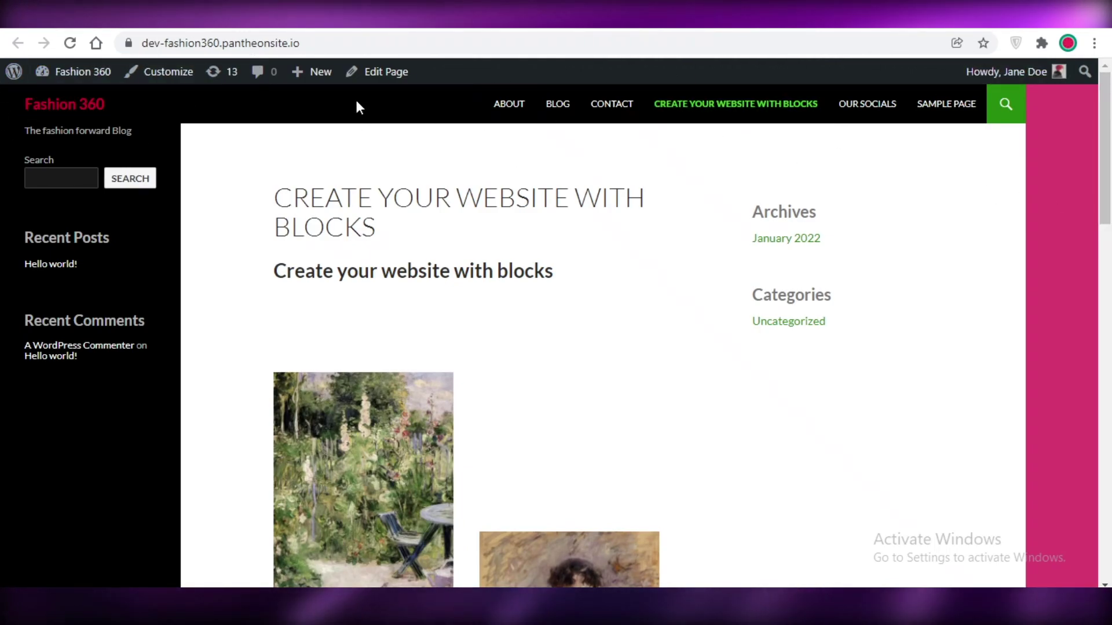
scroll(504, 169, down, 8)
scroll(759, 236, down, 5)
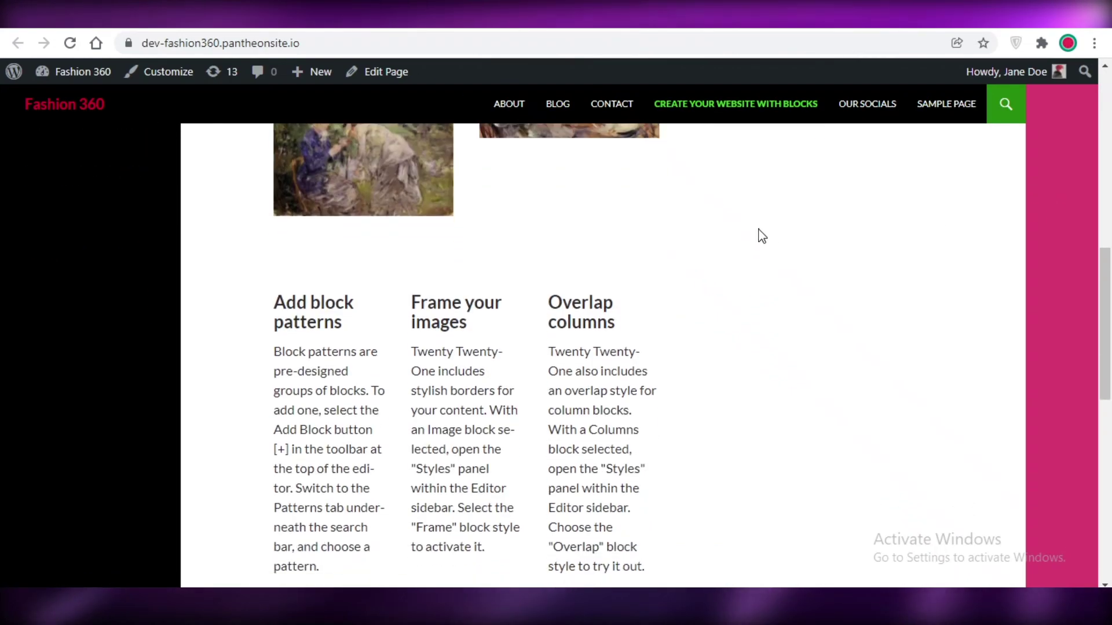
scroll(144, 323, up, 10)
scroll(489, 337, up, 1)
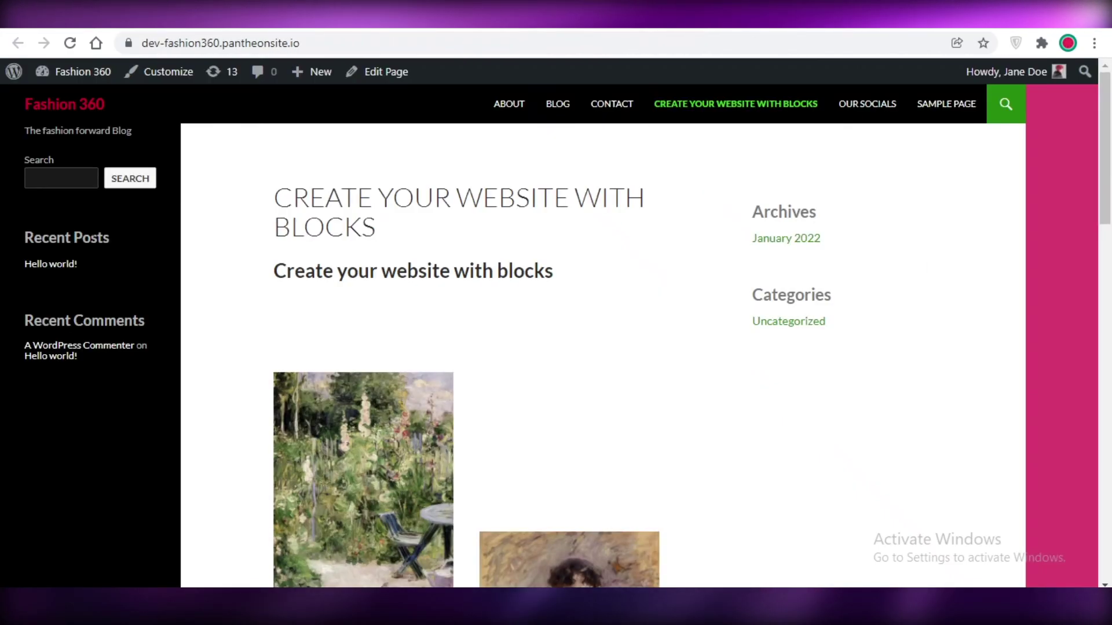
scroll(579, 179, down, 7)
scroll(582, 165, up, 4)
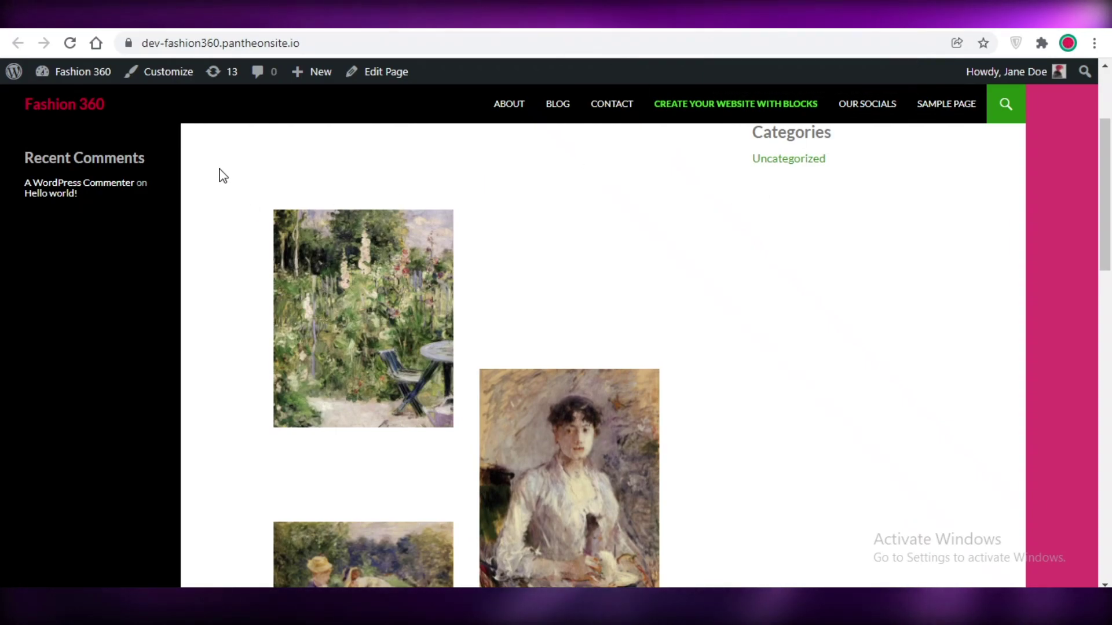
mouse_move(318, 68)
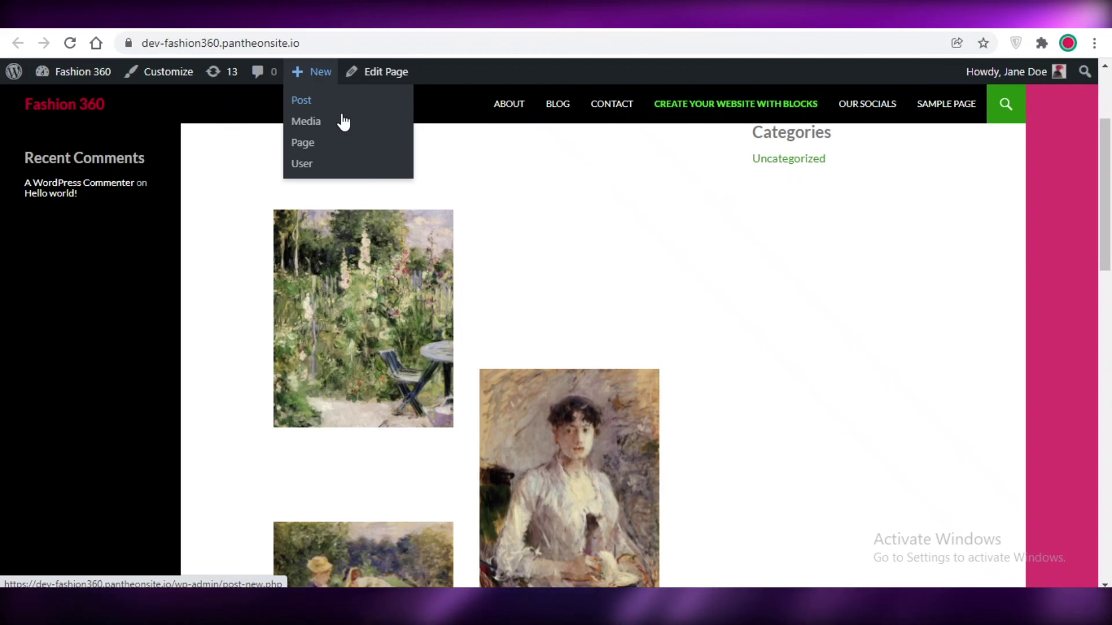
scroll(1107, 352, up, 3)
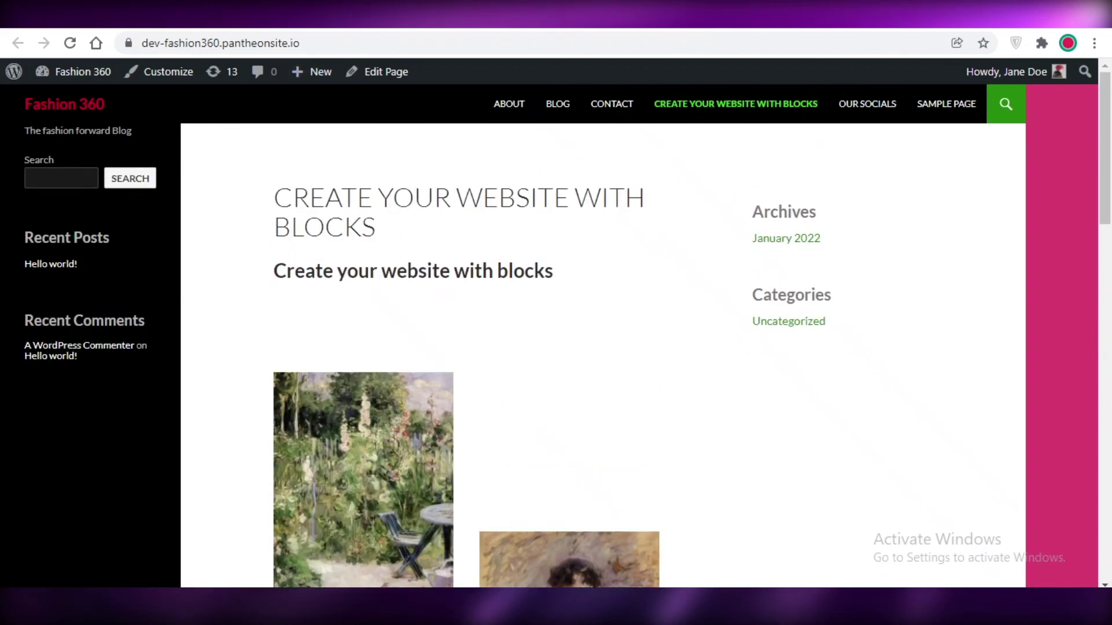
key(ctrl+Tab)
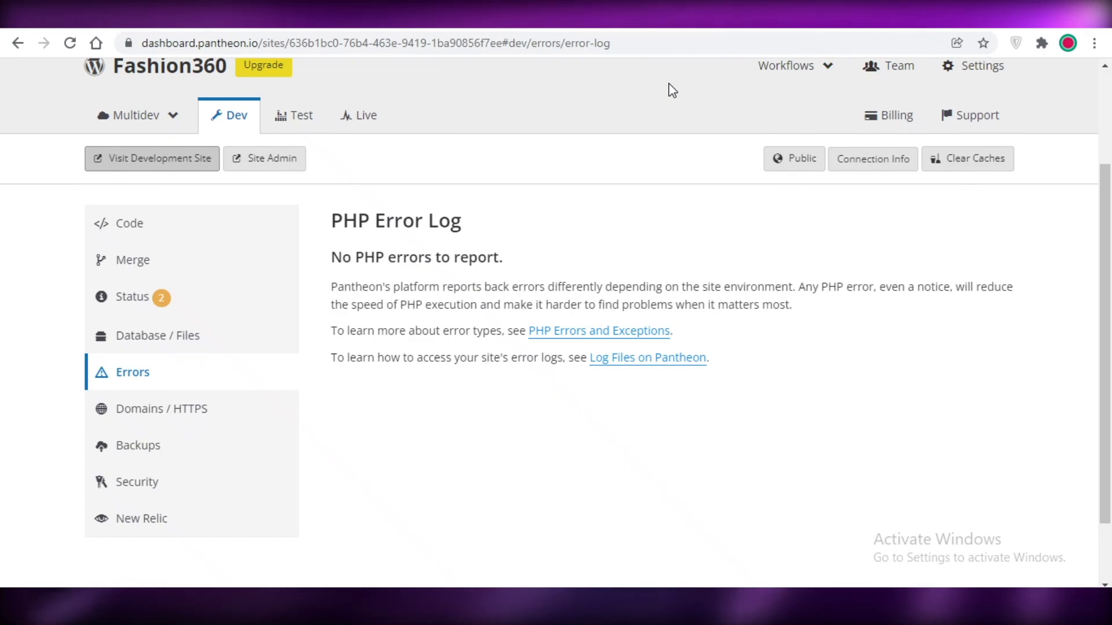
key(ctrl+Tab)
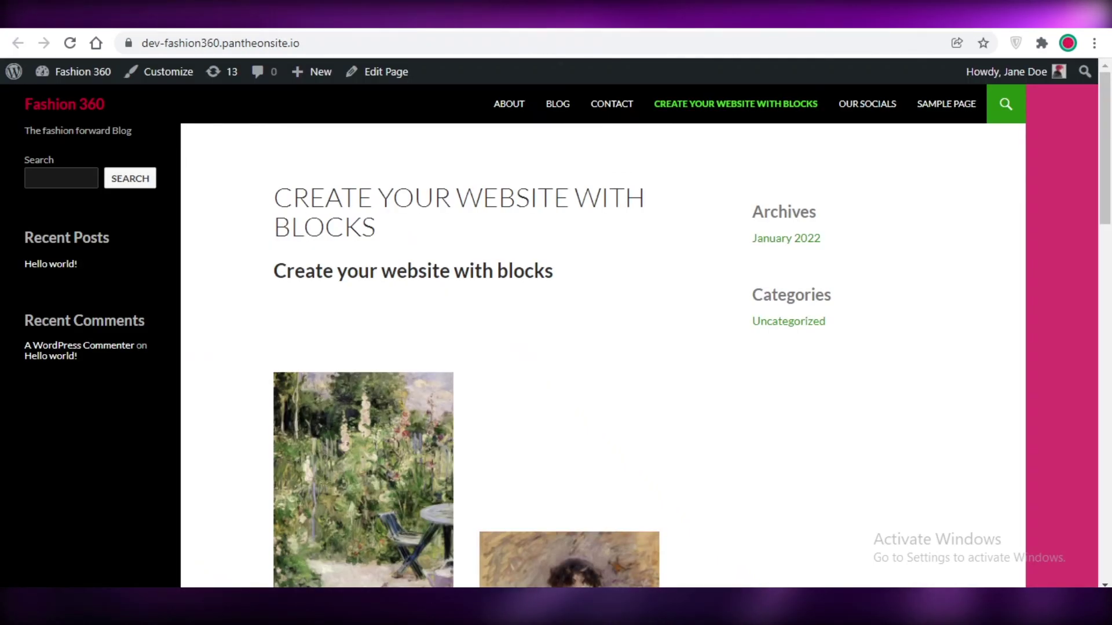
key(ctrl+Tab)
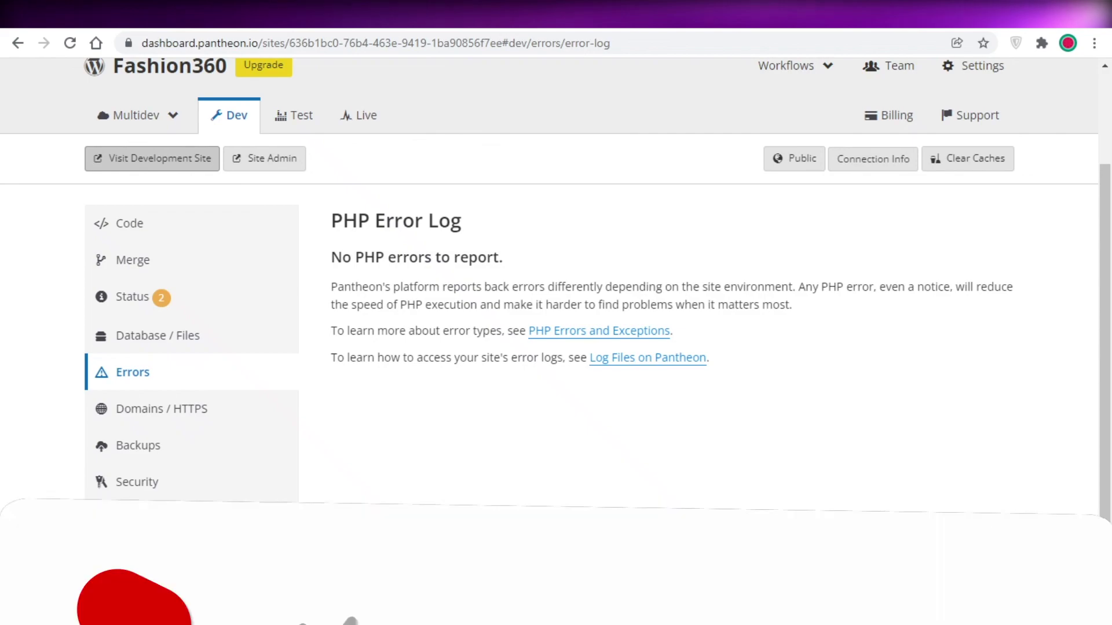